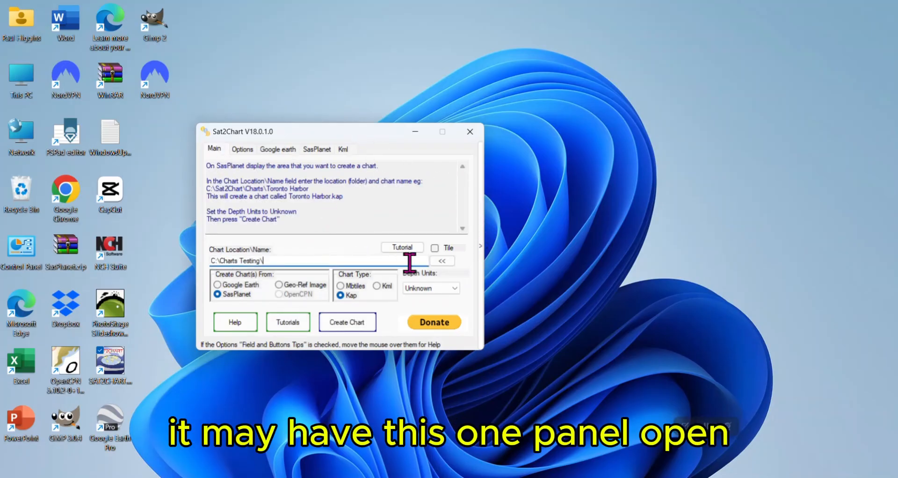
- Look over Sat2Chart's second panel, close it again, and examine the first chart-creation instruction
{"action": "left_click", "coordinate": [481, 246]}
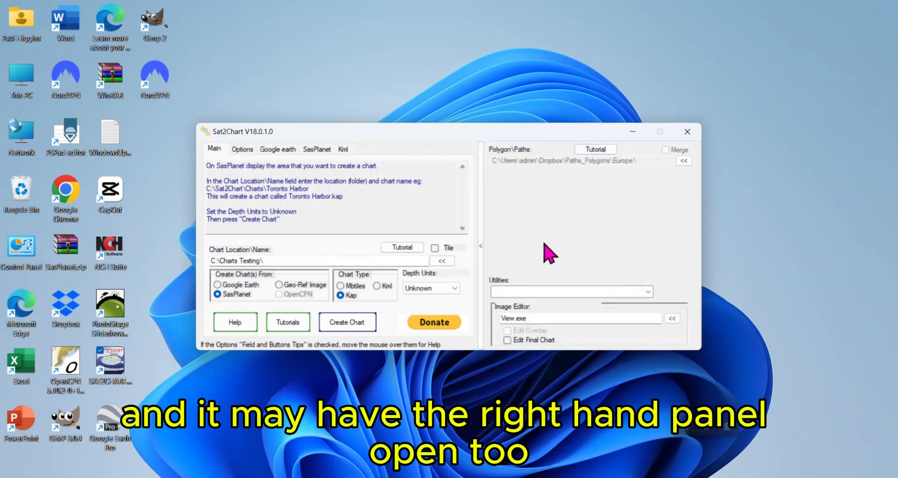
{"action": "left_click", "coordinate": [481, 247]}
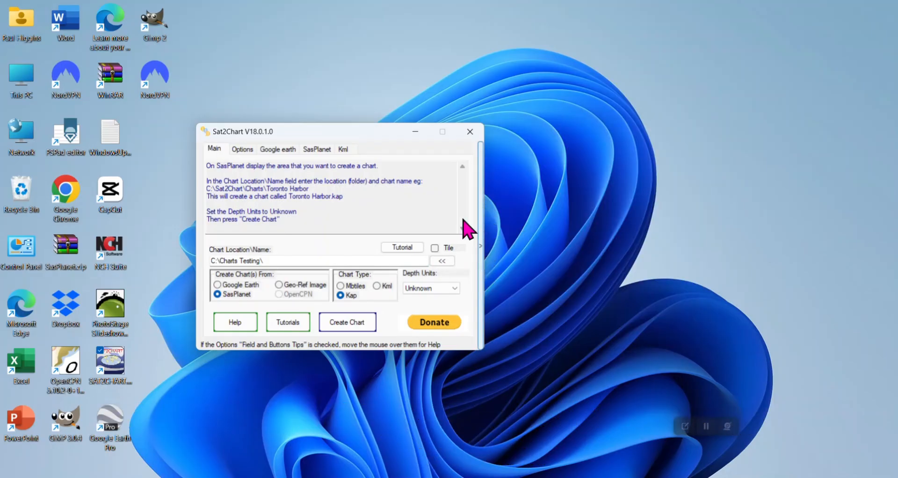
{"action": "left_click_drag", "start_coordinate": [385, 133], "coordinate": [455, 127]}
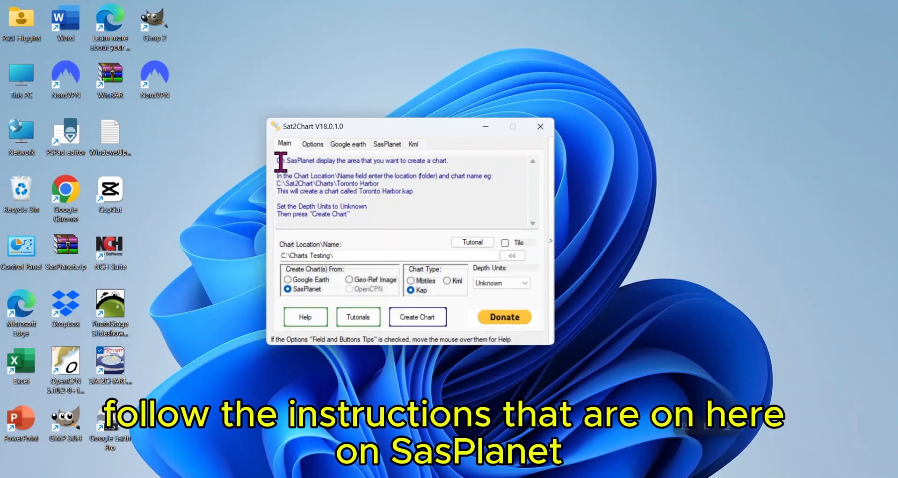
{"action": "left_click_drag", "start_coordinate": [281, 161], "coordinate": [457, 162]}
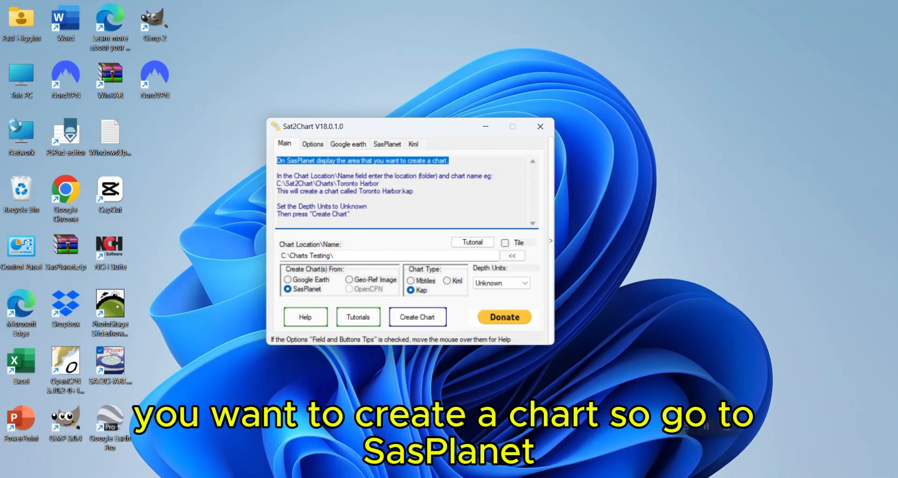
- Switch to SAS.Planet and display the Marina Hemingway area in Cuba at zoom level 16
{"action": "key", "text": "alt+Tab"}
{"action": "scroll", "coordinate": [373, 226], "scroll_direction": "down", "scroll_amount": 1}
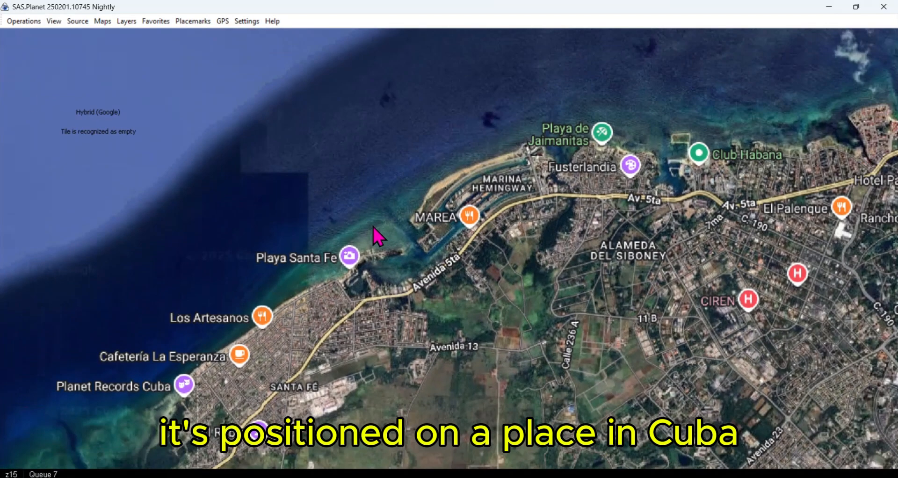
{"action": "scroll", "coordinate": [373, 226], "scroll_direction": "down", "scroll_amount": 2}
{"action": "scroll", "coordinate": [374, 226], "scroll_direction": "up", "scroll_amount": 3}
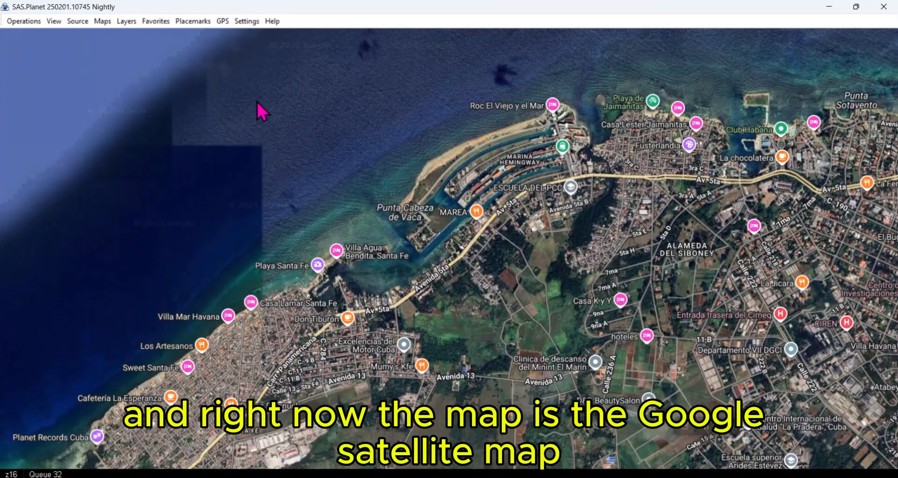
- Check which Google base map and overlay layers are selected for the displayed area
{"action": "left_click", "coordinate": [101, 21]}
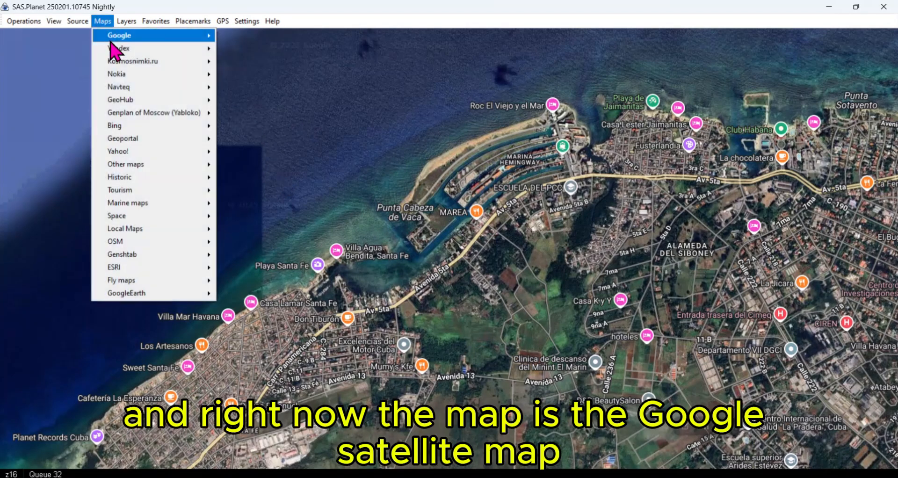
{"action": "mouse_move", "coordinate": [110, 38]}
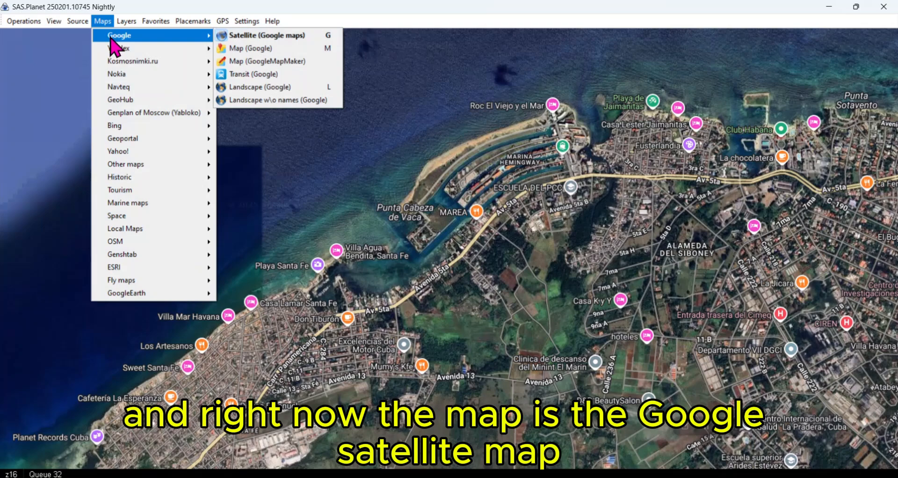
{"action": "left_click", "coordinate": [125, 22]}
{"action": "mouse_move", "coordinate": [137, 58]}
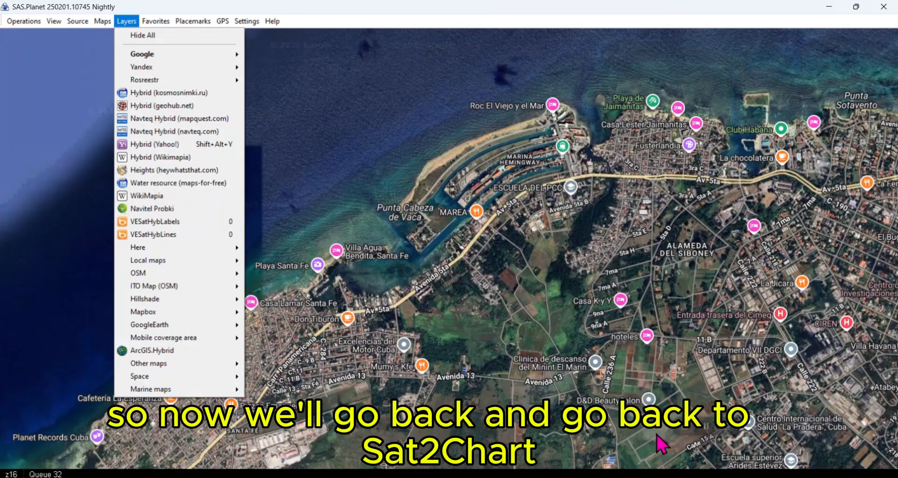
- Return to Sat2Chart and set the chart location and name to C:\Charts Testing\Marina Hemingway
{"action": "left_click", "coordinate": [666, 476]}
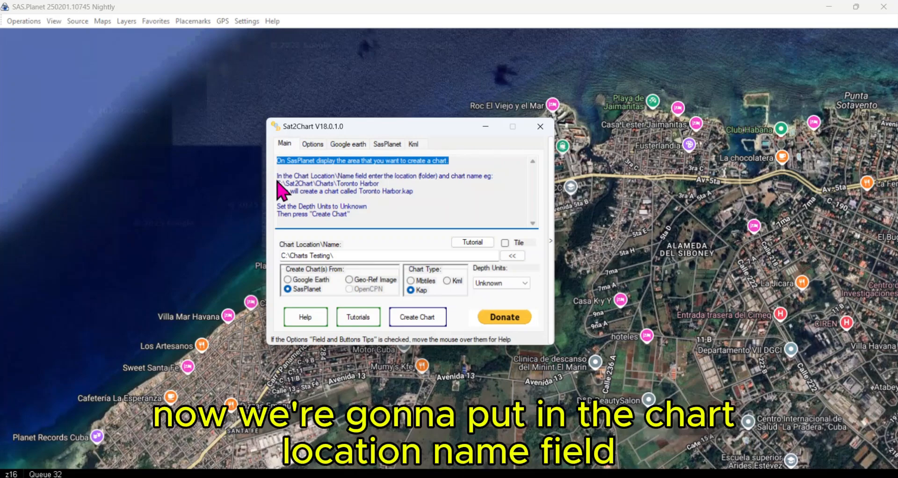
{"action": "left_click_drag", "start_coordinate": [276, 177], "coordinate": [498, 174]}
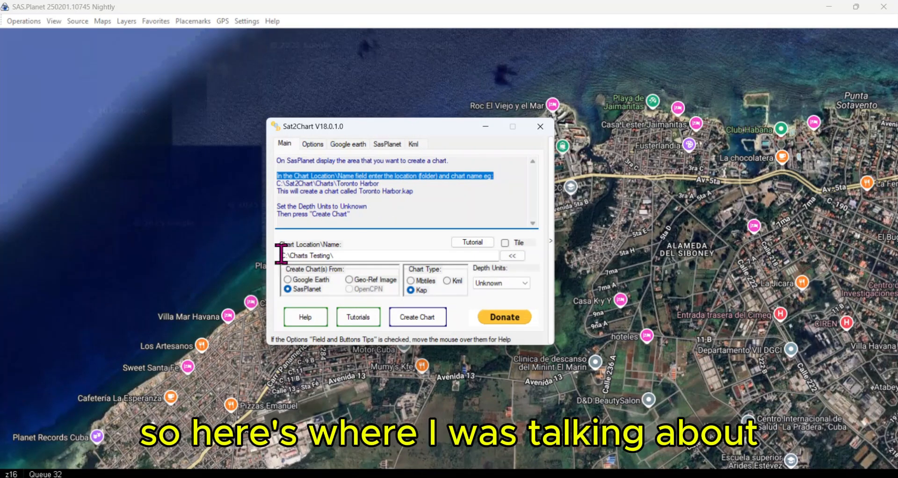
{"action": "left_click_drag", "start_coordinate": [282, 255], "coordinate": [340, 255]}
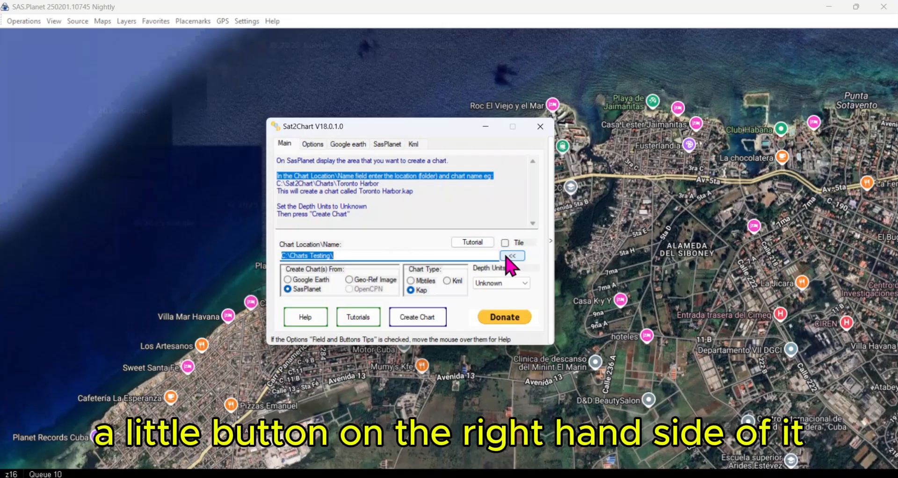
{"action": "left_click", "coordinate": [343, 255]}
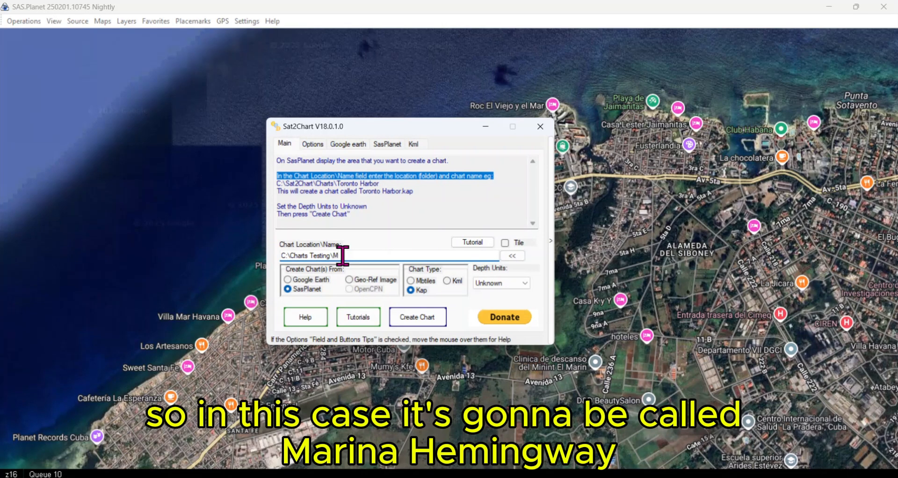
{"action": "type", "text": "arina"}
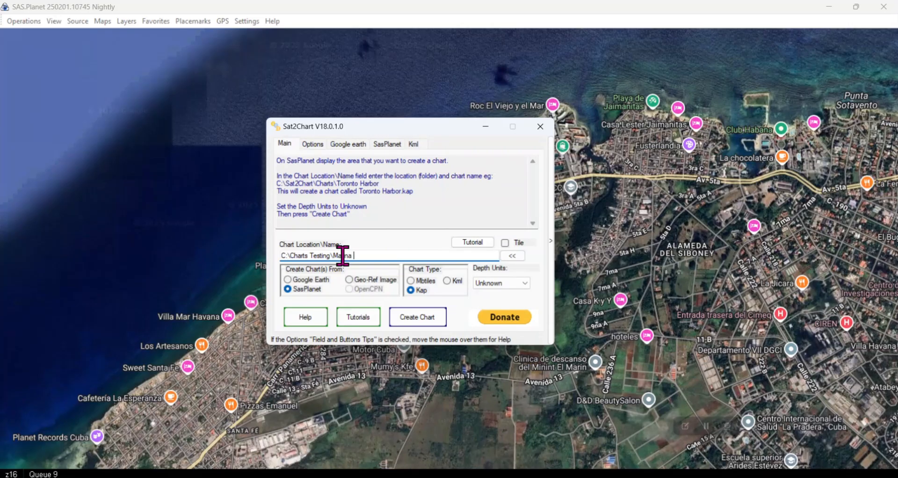
{"action": "type", "text": " Hemingway"}
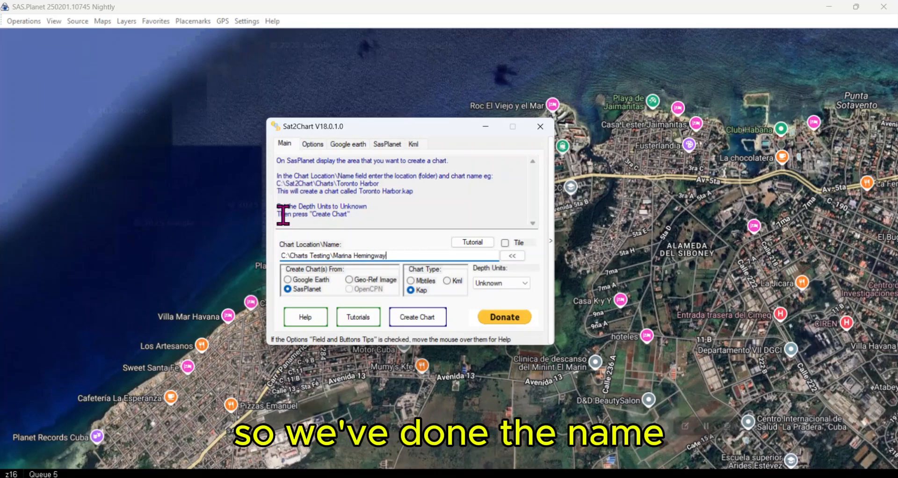
- Review the depth units and creation instructions, and create the Kap chart from the displayed SasPlanet area
{"action": "left_click_drag", "start_coordinate": [278, 206], "coordinate": [386, 207]}
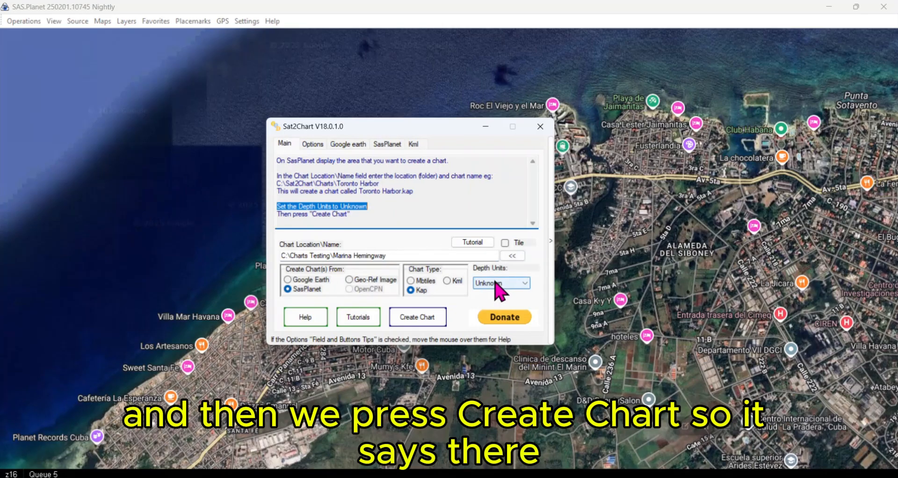
{"action": "left_click", "coordinate": [286, 214]}
{"action": "left_click_drag", "start_coordinate": [286, 214], "coordinate": [346, 215]}
{"action": "left_click", "coordinate": [425, 317]}
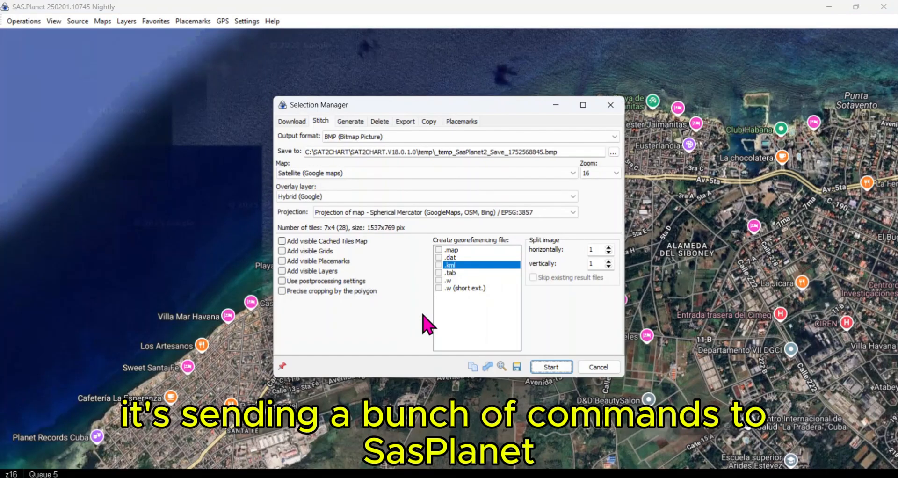
{"action": "key", "text": "Tab"}
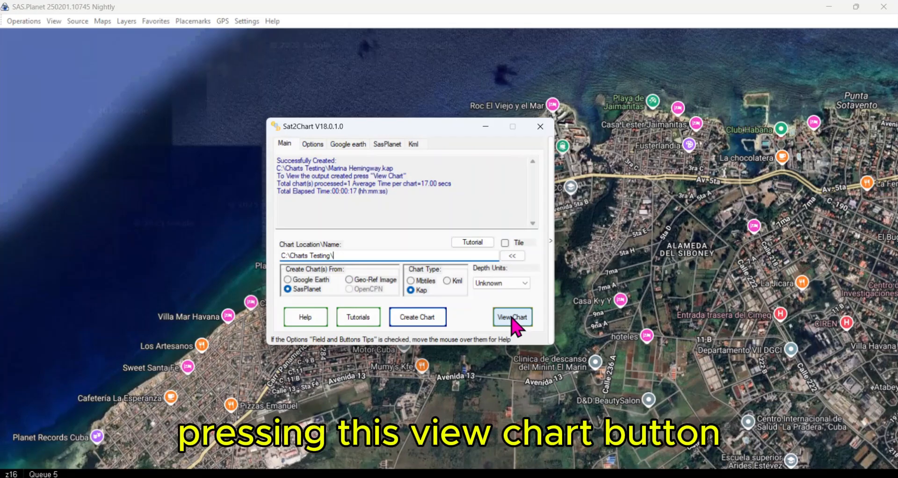
- Check the image editor setting in the second panel, view the created Kap chart, and close the viewer
{"action": "left_click", "coordinate": [552, 243]}
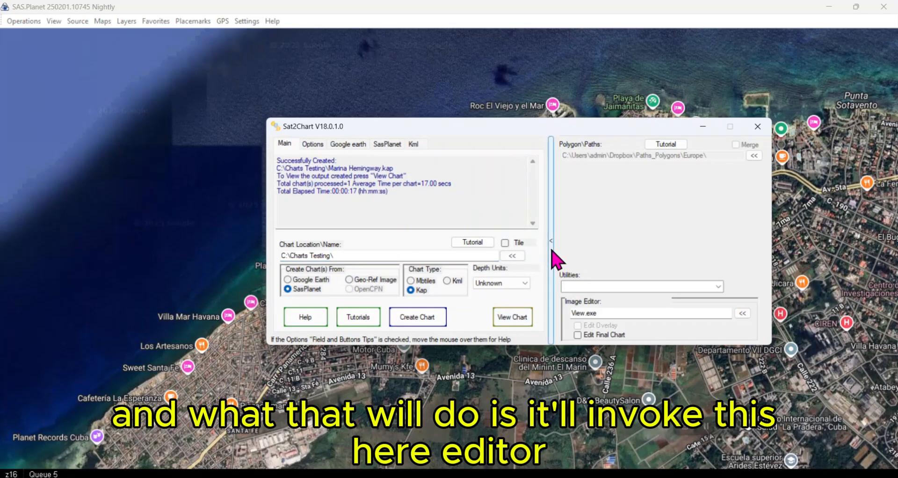
{"action": "left_click_drag", "start_coordinate": [607, 313], "coordinate": [567, 310]}
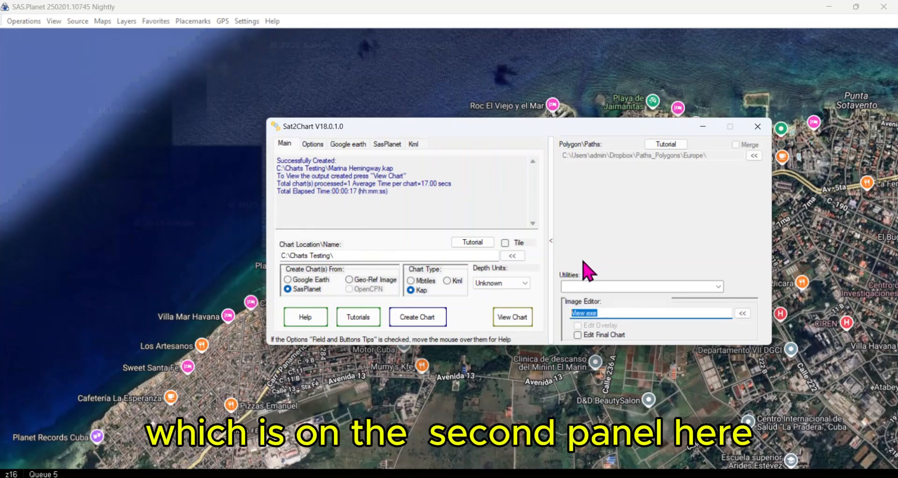
{"action": "left_click", "coordinate": [512, 318]}
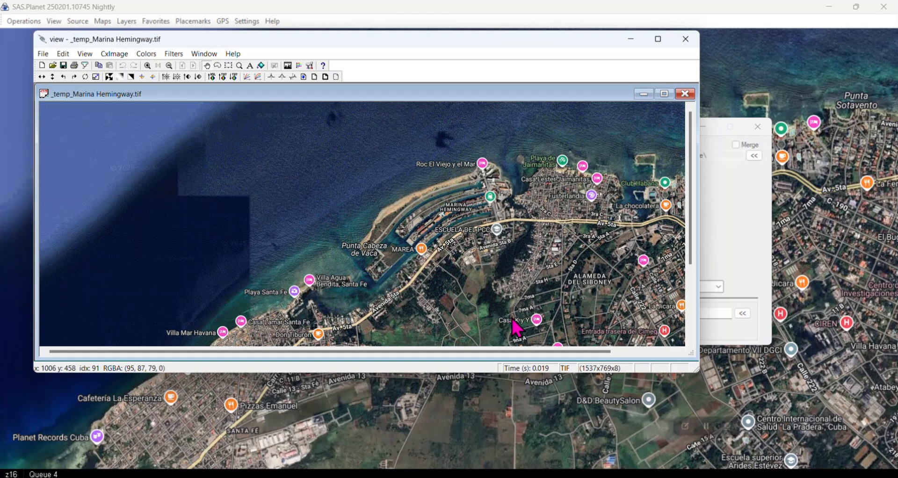
{"action": "left_click", "coordinate": [678, 45]}
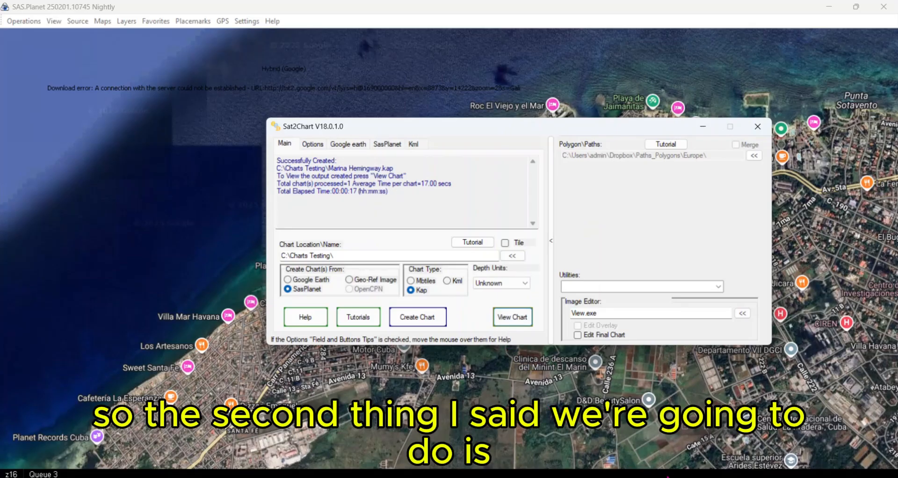
- Check the PowerPoint topic list, return to Sat2Chart, and turn off Split Downloads and Multi-Map Support in the SasPlanet options
{"action": "left_click", "coordinate": [615, 476]}
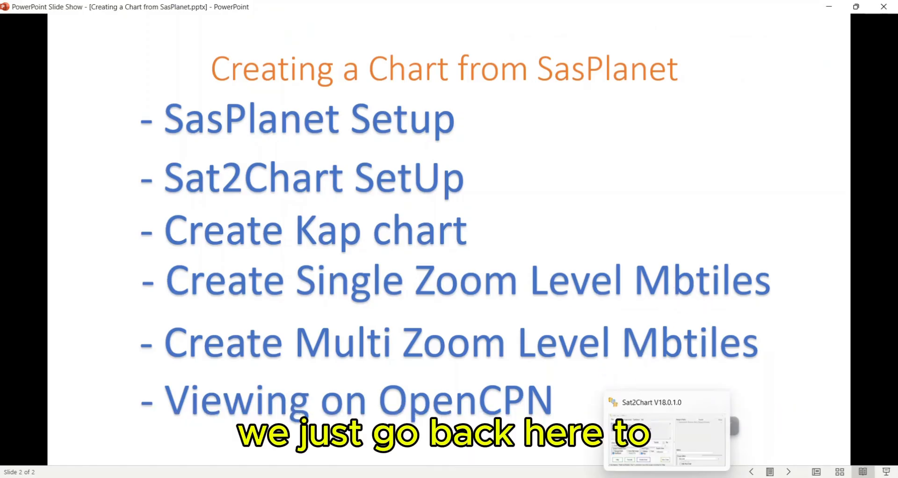
{"action": "left_click", "coordinate": [669, 477]}
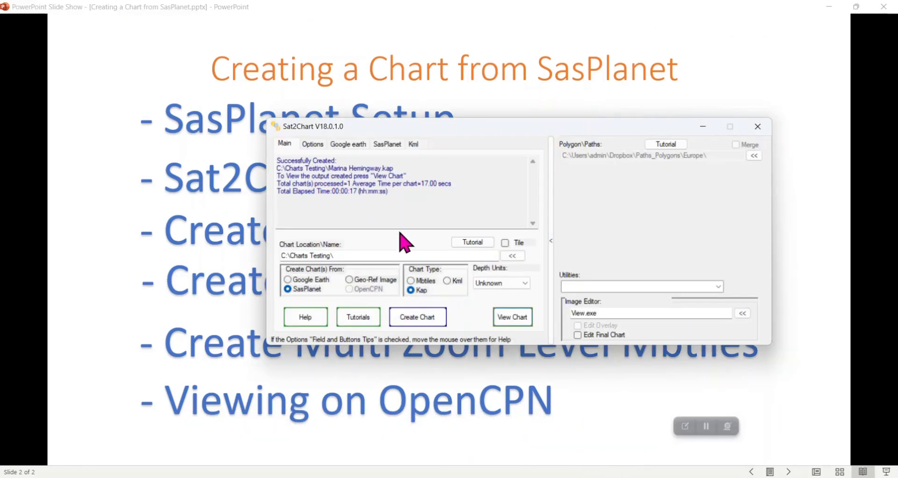
{"action": "left_click", "coordinate": [388, 145]}
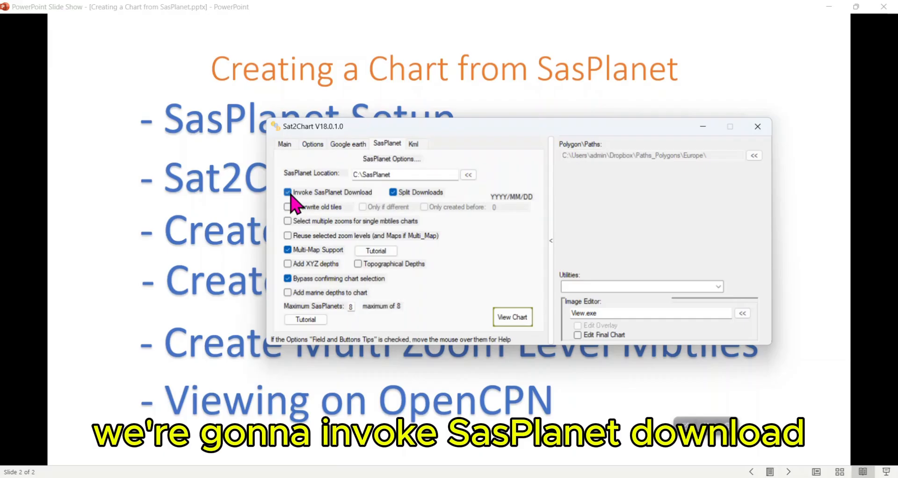
{"action": "left_click", "coordinate": [393, 193]}
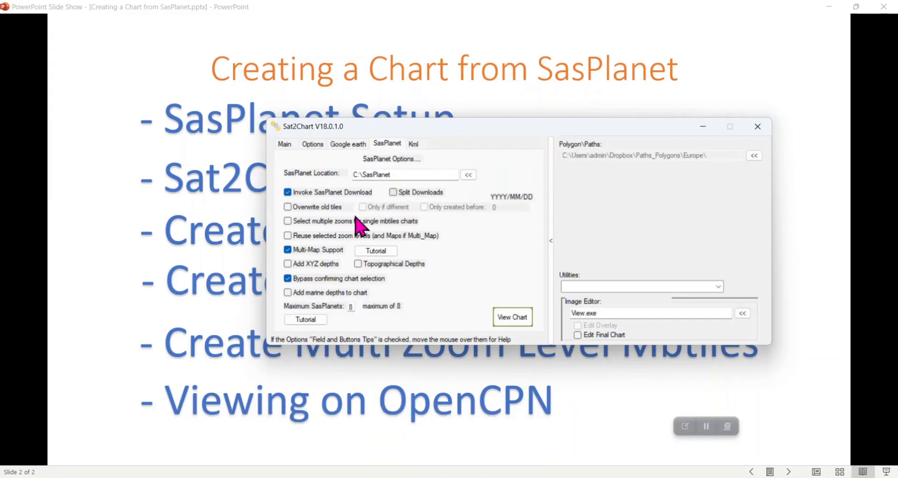
{"action": "left_click", "coordinate": [288, 250]}
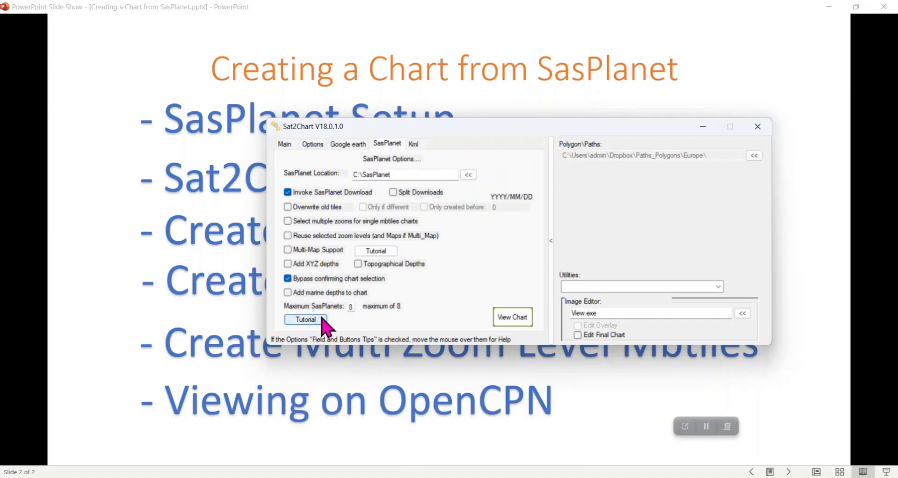
- Create an Mbtiles chart from SasPlanet named Marina Hemingway in C:\Charts Testing
{"action": "left_click", "coordinate": [285, 145]}
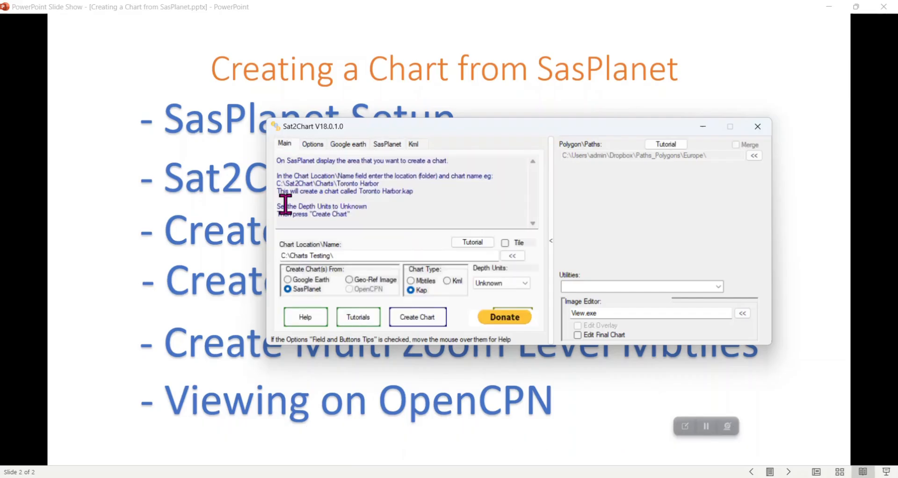
{"action": "left_click", "coordinate": [411, 281]}
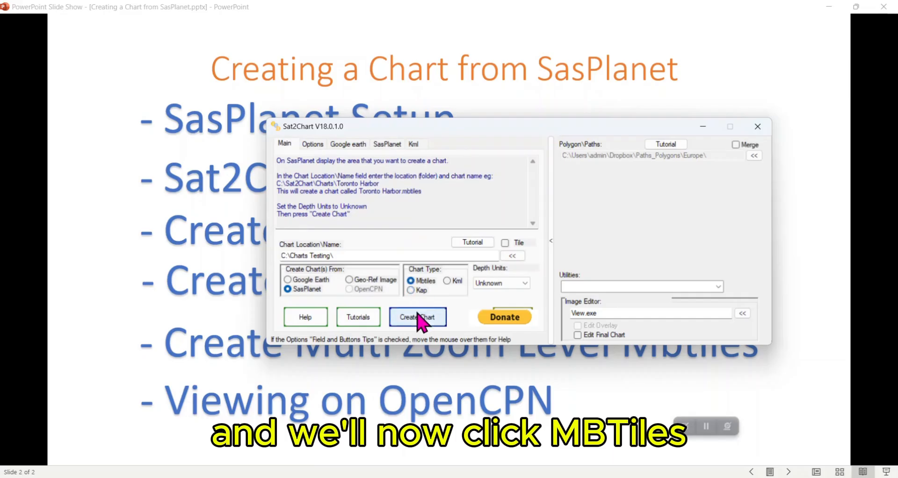
{"action": "left_click", "coordinate": [358, 253]}
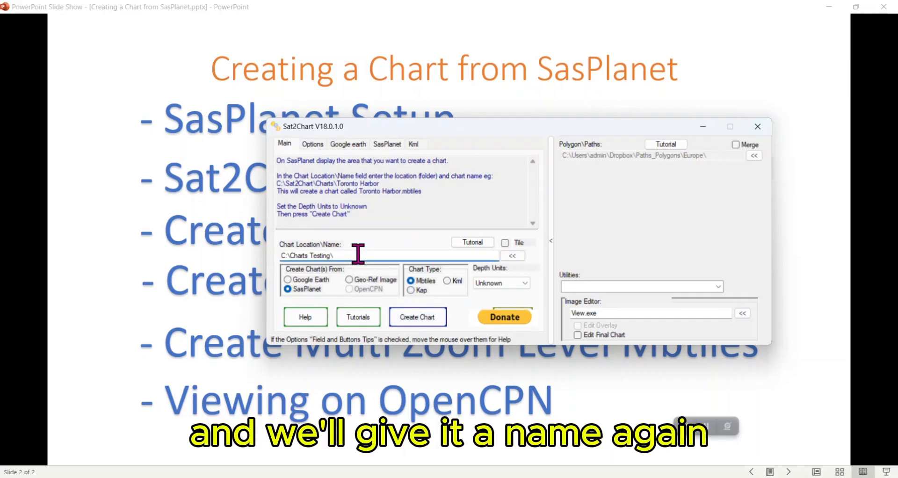
{"action": "type", "text": "Mar"}
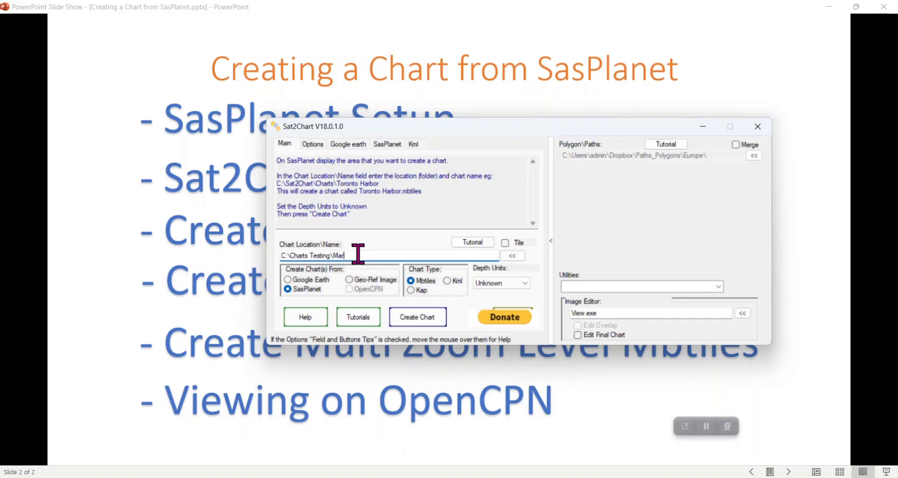
{"action": "type", "text": "ina He"}
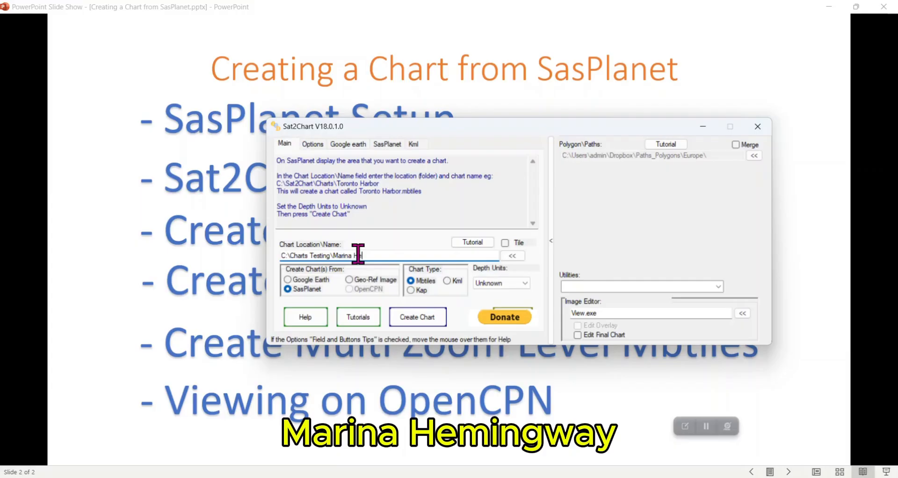
{"action": "type", "text": "nmi"}
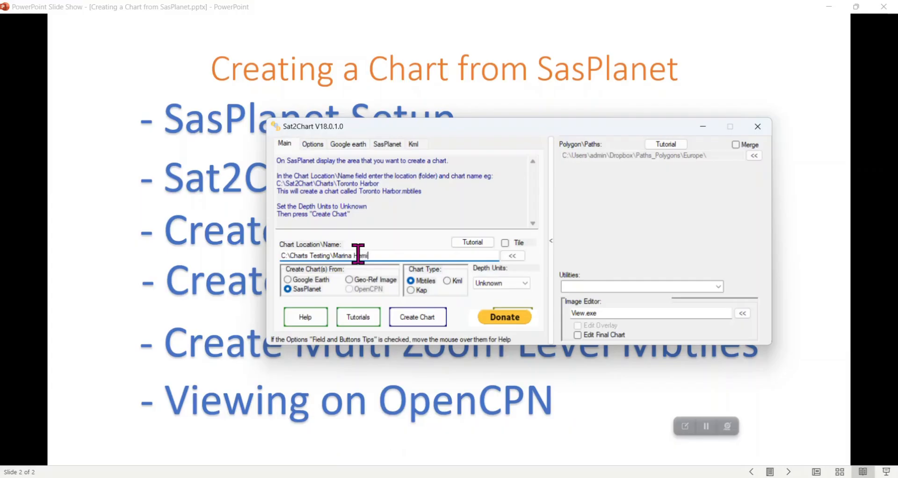
{"action": "type", "text": "ngway"}
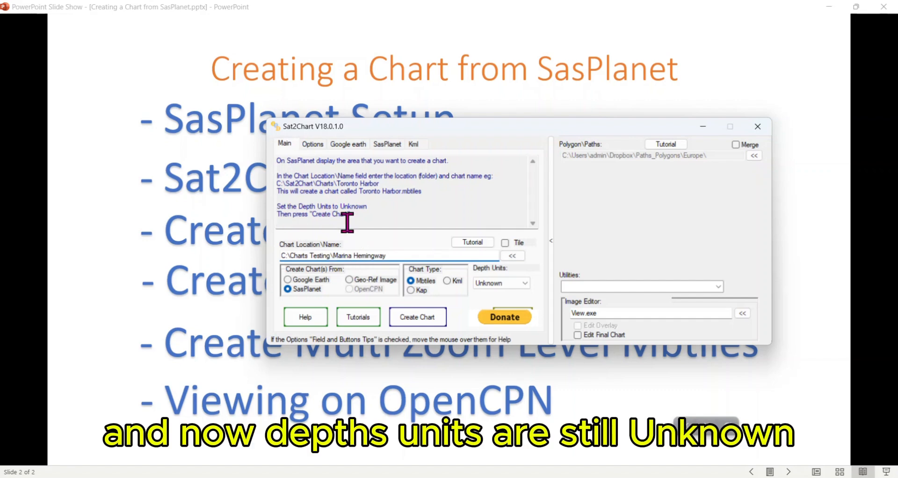
{"action": "left_click", "coordinate": [402, 322]}
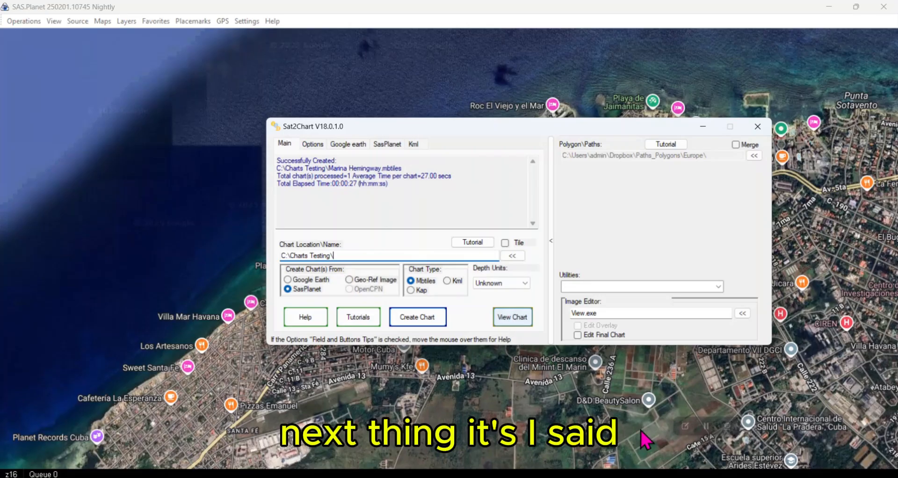
- Check the PowerPoint topic list, return to Sat2Chart, and enable multiple zooms for single mbtiles charts in the SasPlanet options
{"action": "left_click", "coordinate": [617, 477]}
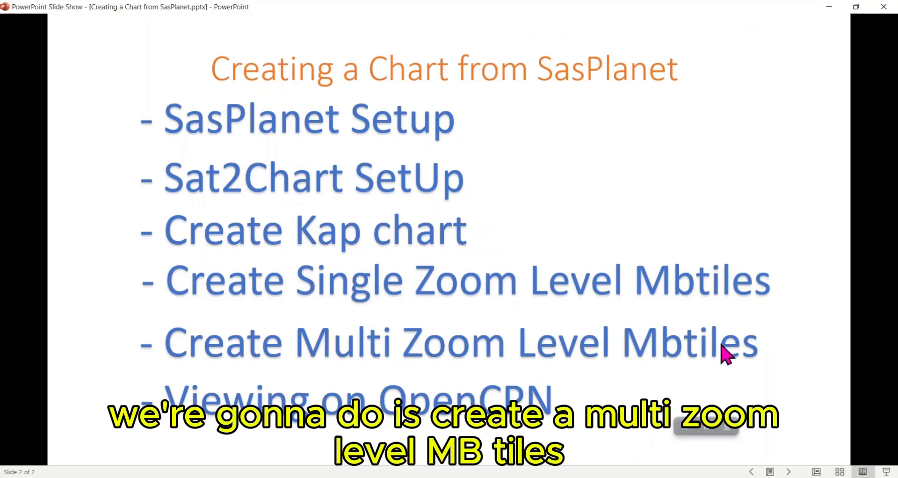
{"action": "key", "text": "alt+Tab"}
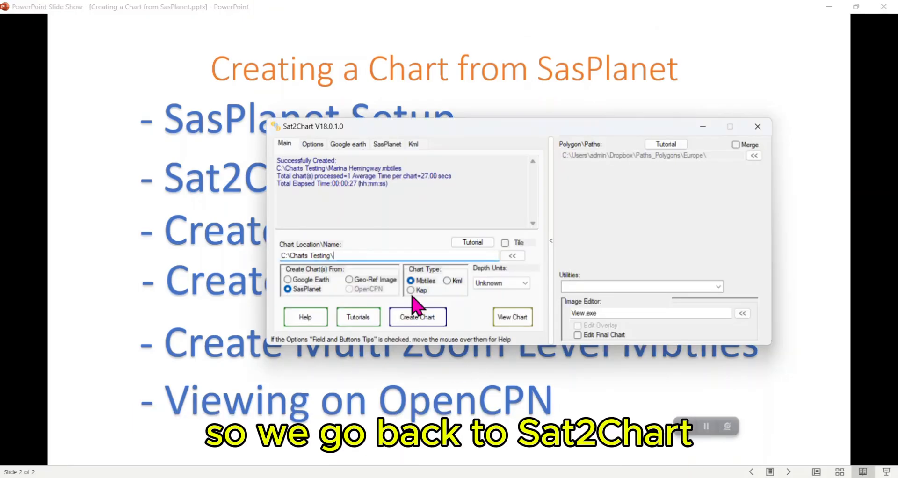
{"action": "left_click", "coordinate": [387, 144]}
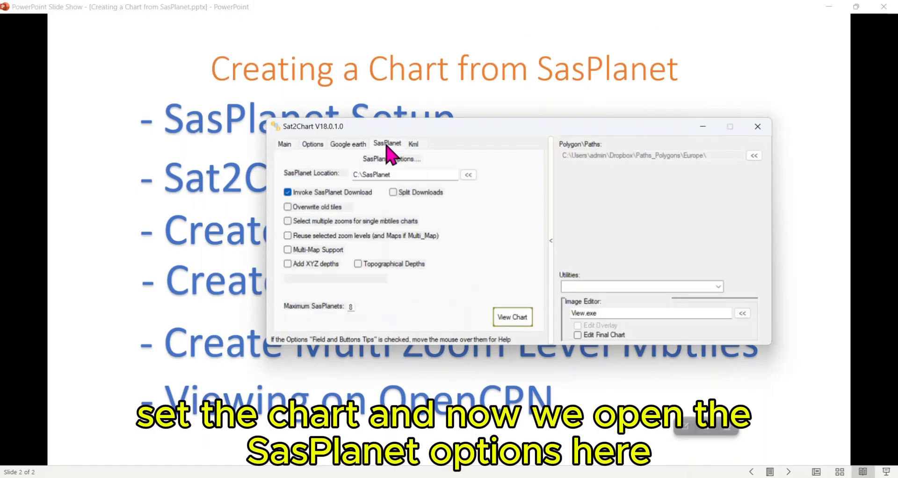
{"action": "left_click", "coordinate": [287, 221]}
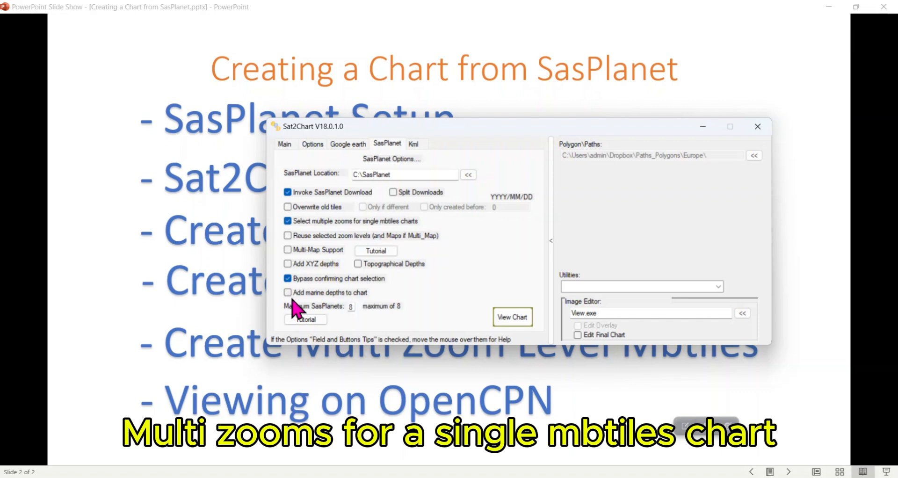
{"action": "left_click", "coordinate": [285, 144]}
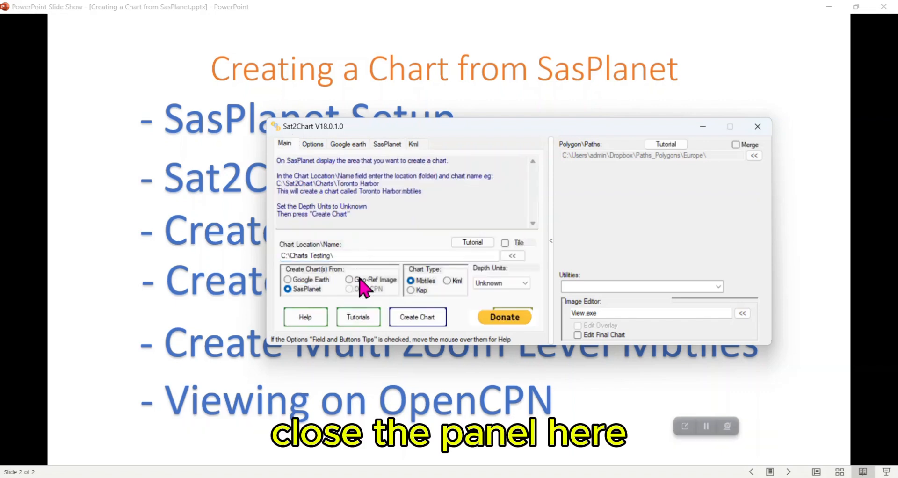
- Name the Mbtiles chart MH_Multile Zoom in C:\Charts Testing and start creating it from SasPlanet
{"action": "left_click", "coordinate": [344, 256]}
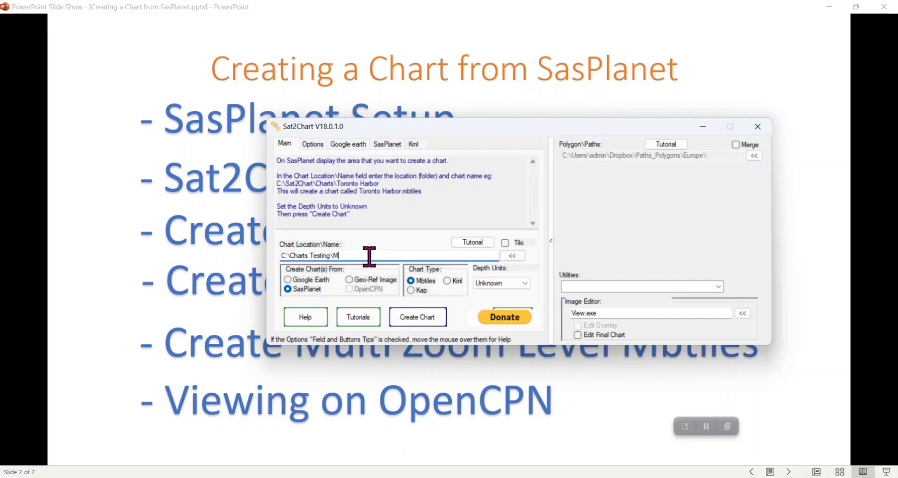
{"action": "type", "text": "MH"}
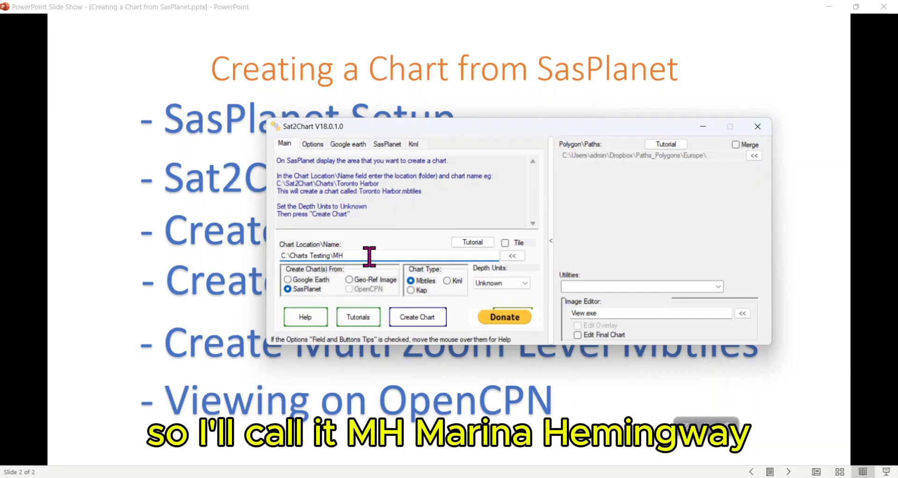
{"action": "type", "text": "_"}
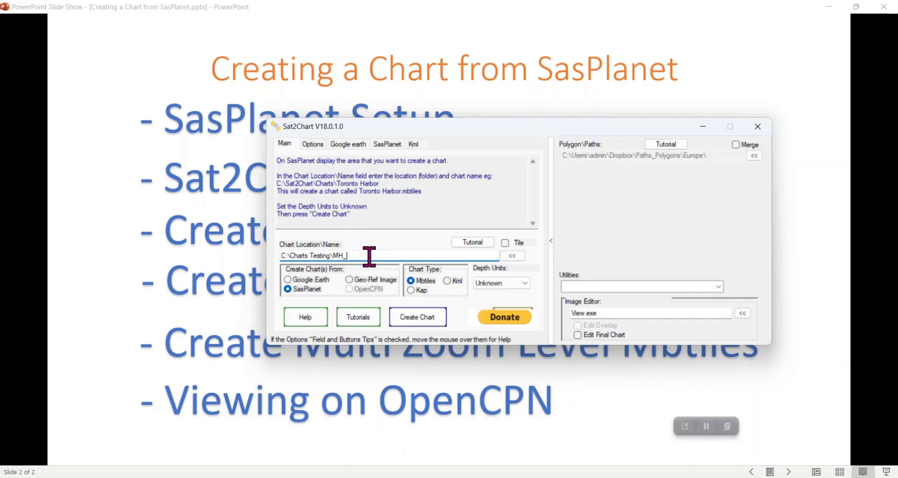
{"action": "type", "text": "Multile Zoom"}
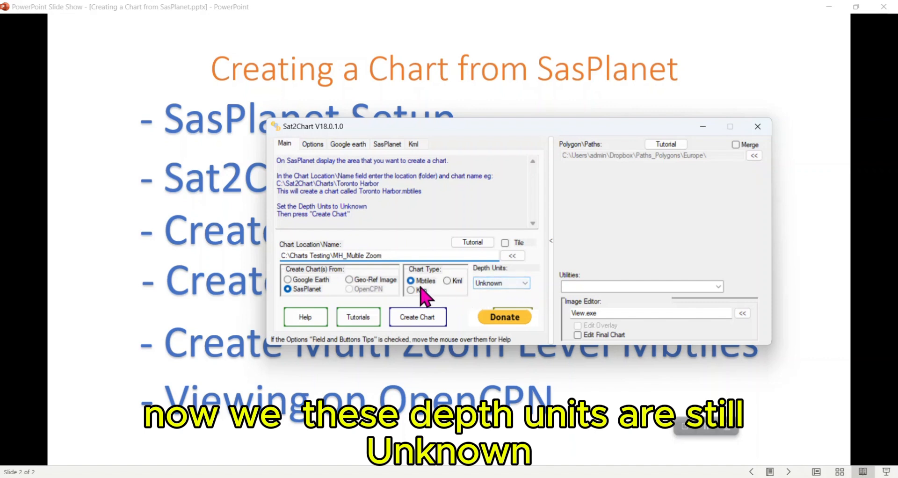
{"action": "left_click", "coordinate": [407, 322]}
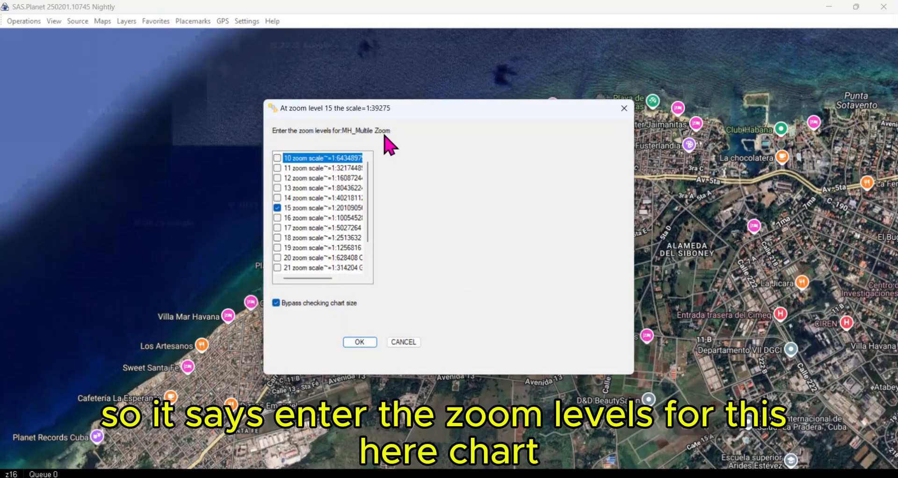
- Add zoom levels 13, 14, 16, 17 and 18 to level 15 and generate the chart with these levels
{"action": "left_click", "coordinate": [277, 188]}
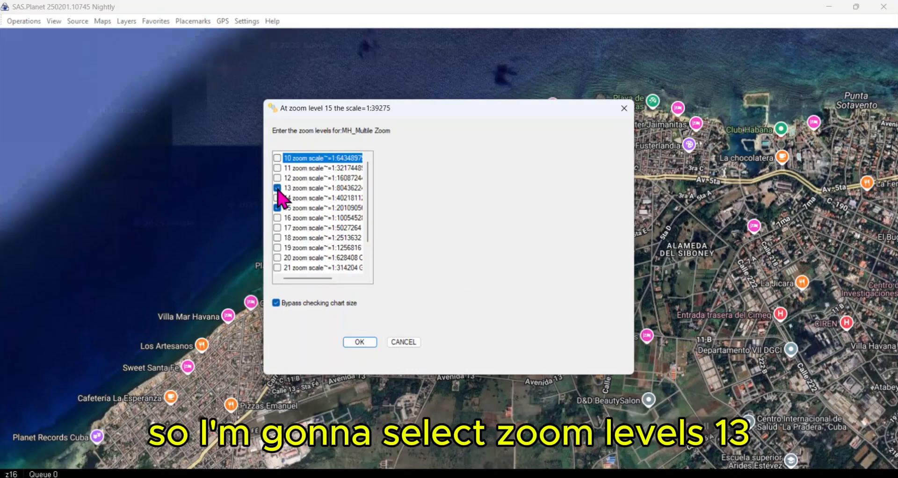
{"action": "left_click", "coordinate": [278, 198]}
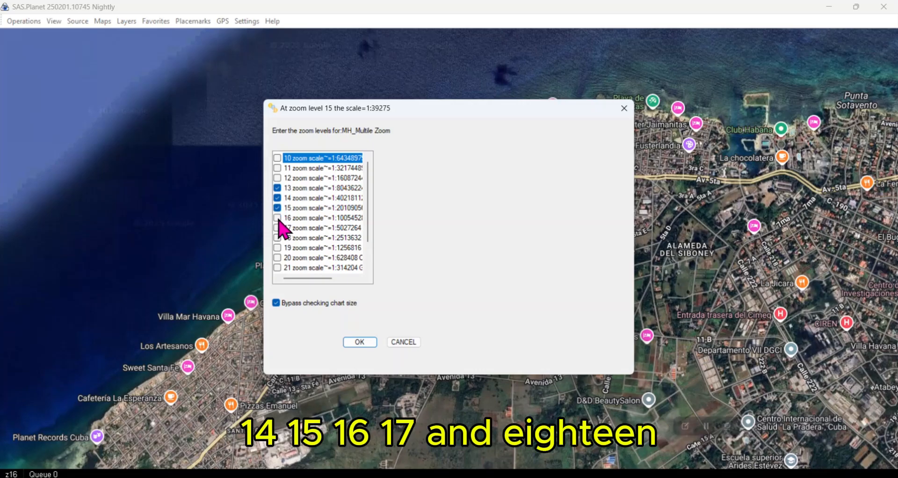
{"action": "left_click", "coordinate": [278, 218]}
{"action": "left_click", "coordinate": [277, 227]}
{"action": "left_click", "coordinate": [277, 238]}
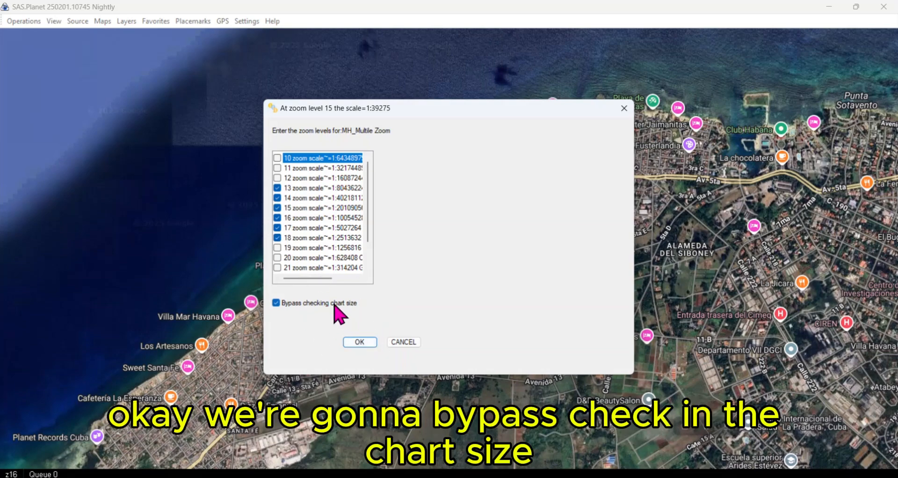
{"action": "left_click", "coordinate": [360, 343]}
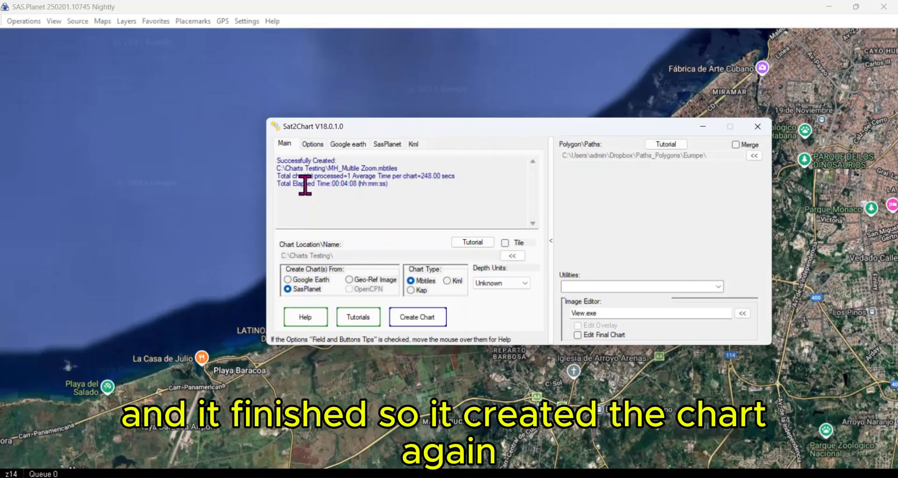
- Open the Charts Testing folder in File Explorer and delete the old UNNAMED_CHART.KAP file
{"action": "left_click", "coordinate": [387, 254]}
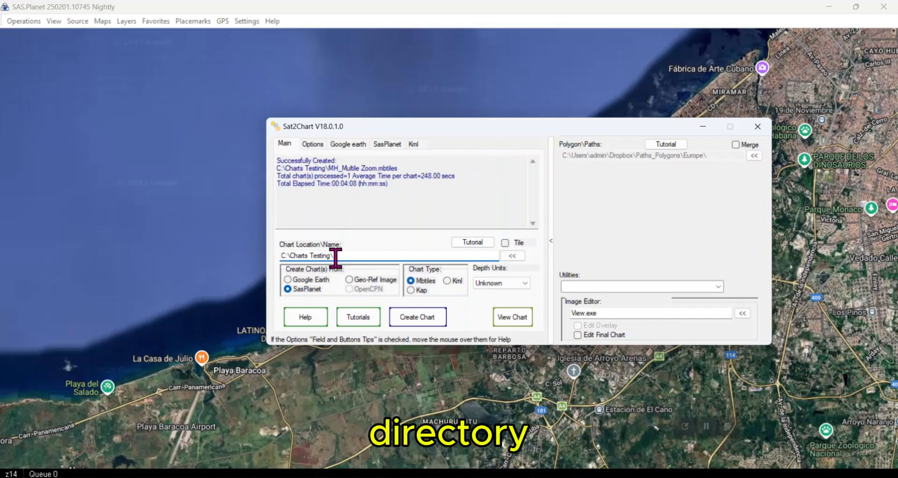
{"action": "mouse_move", "coordinate": [314, 477]}
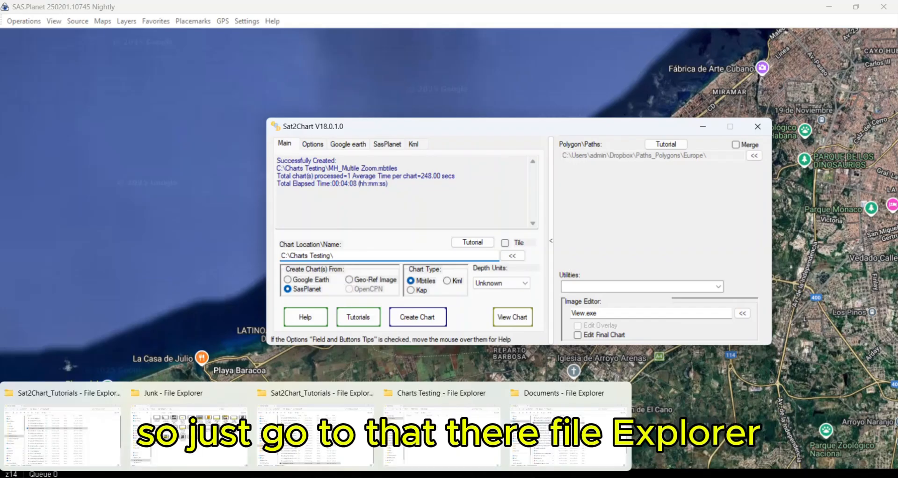
{"action": "left_click", "coordinate": [459, 456]}
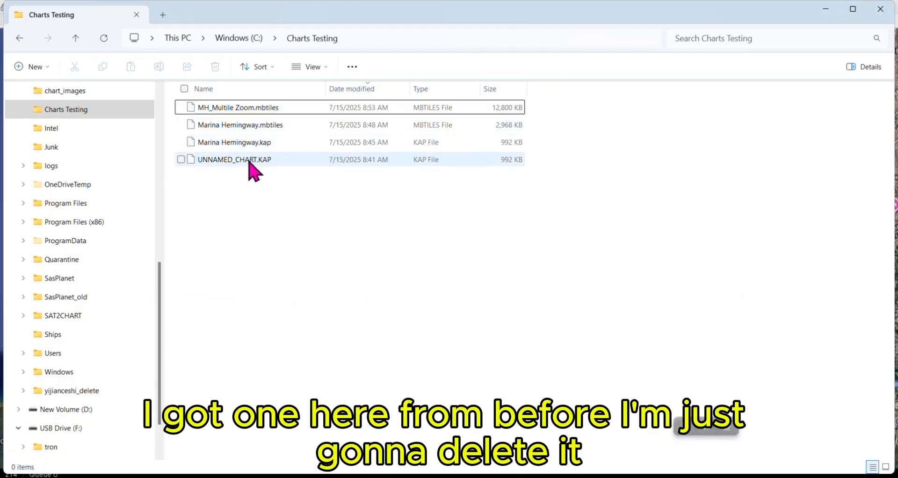
{"action": "left_click", "coordinate": [242, 161]}
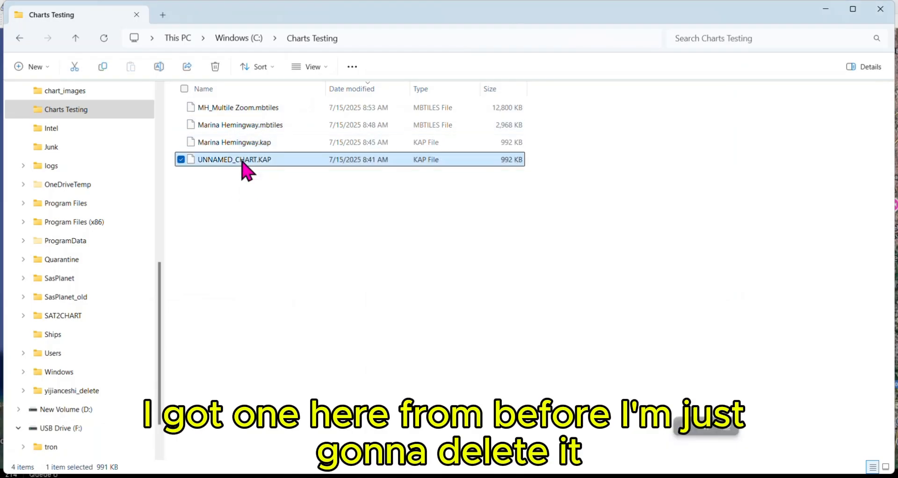
{"action": "right_click", "coordinate": [242, 162]}
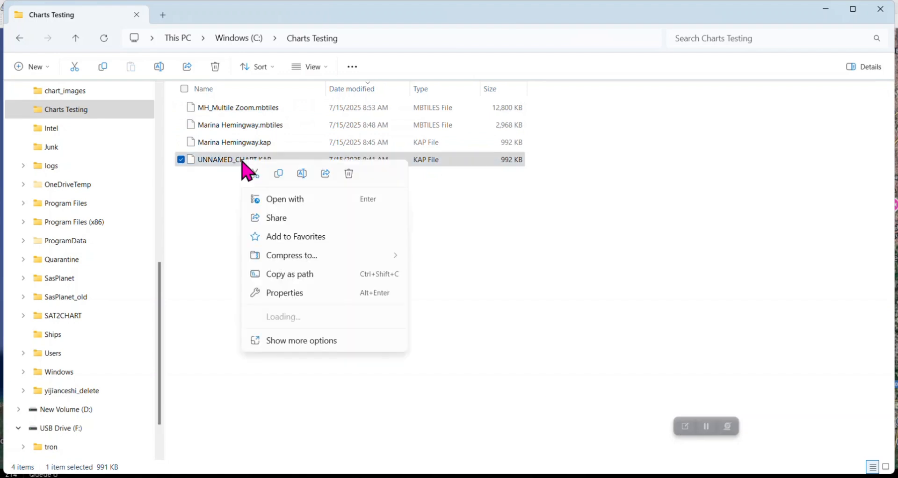
{"action": "left_click", "coordinate": [349, 172]}
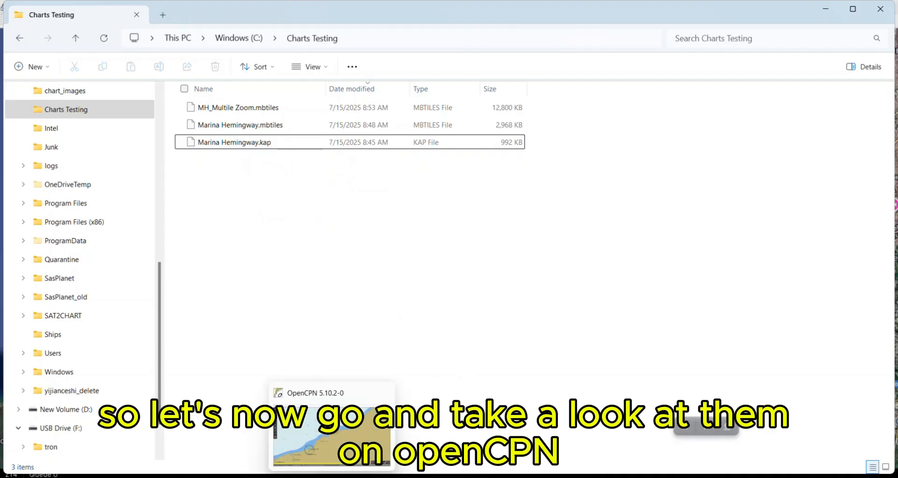
- Switch to OpenCPN, check that C:\Charts Testing is among the chart directories, and scan charts to update the database
{"action": "left_click", "coordinate": [334, 474]}
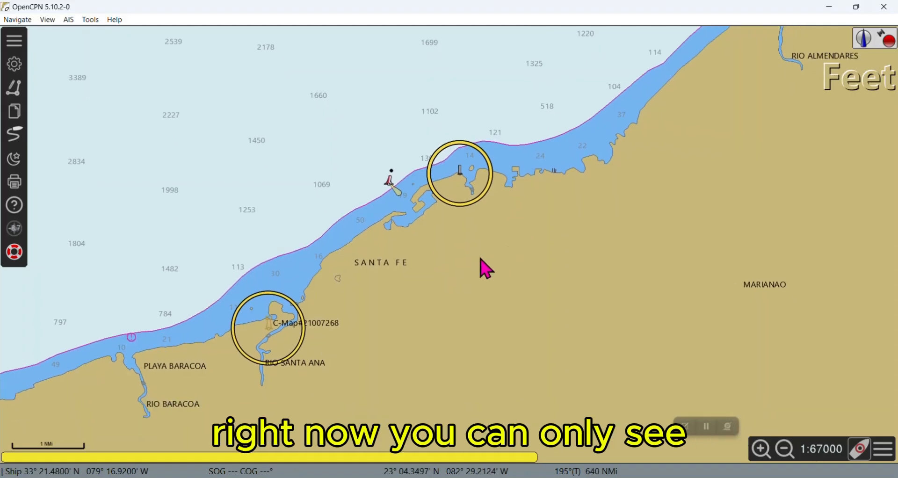
{"action": "mouse_move", "coordinate": [307, 457]}
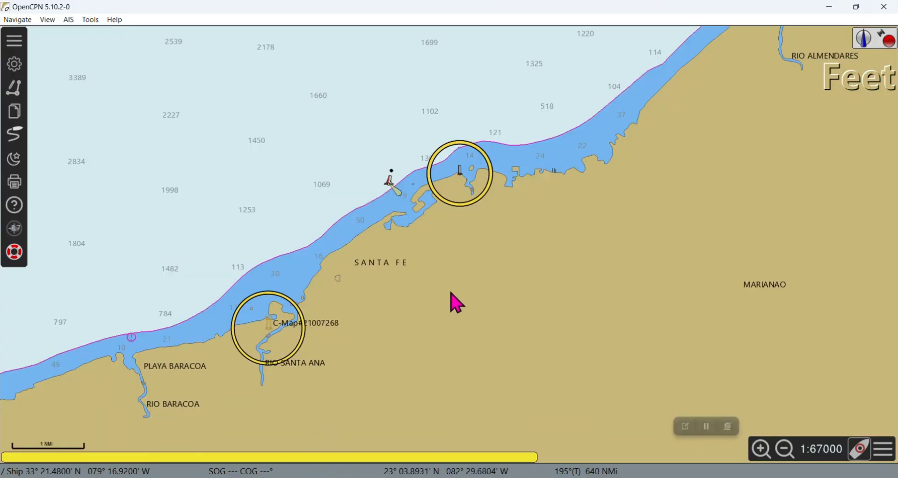
{"action": "left_click_drag", "start_coordinate": [449, 291], "coordinate": [468, 294]}
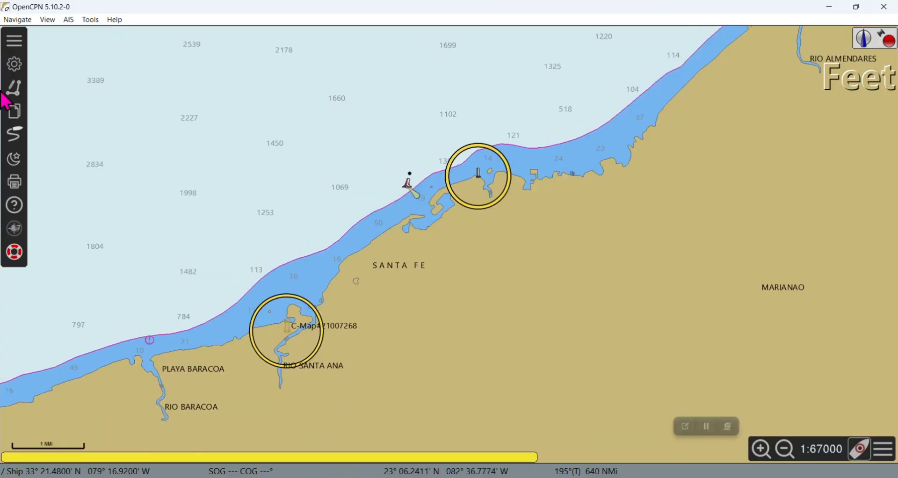
{"action": "left_click", "coordinate": [13, 64]}
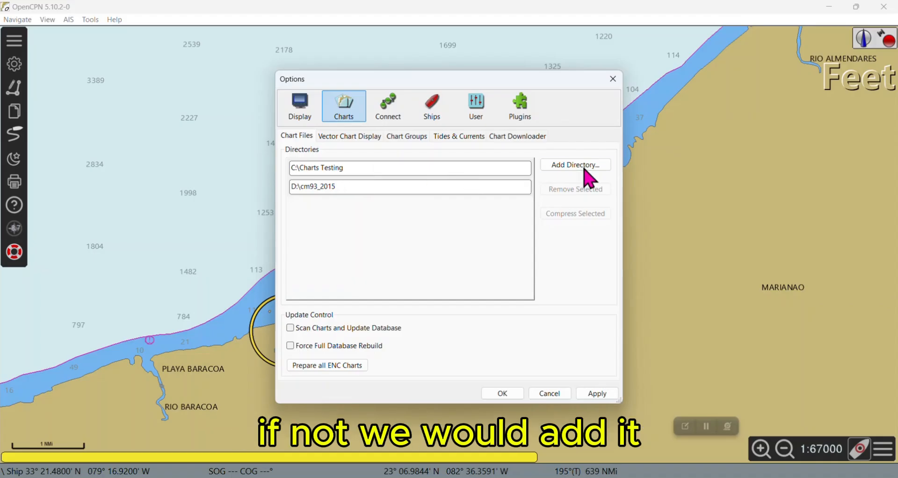
{"action": "left_click", "coordinate": [291, 328]}
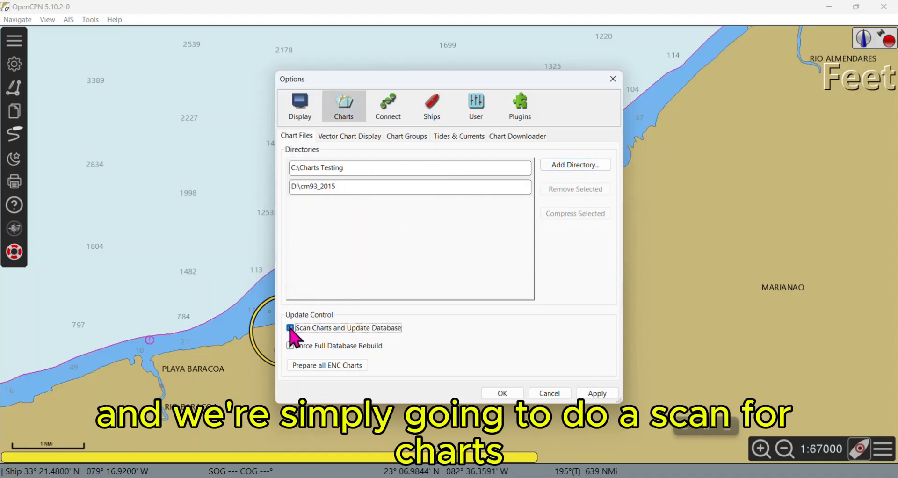
{"action": "left_click", "coordinate": [502, 394]}
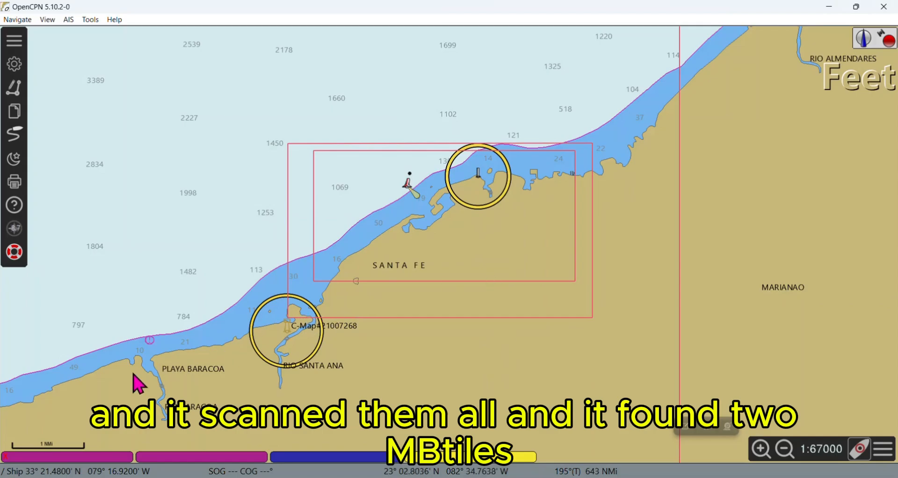
- Check the details of the scanned charts, display MH_Multile Zoom.mbtiles, and examine it at closer and wider scales
{"action": "mouse_move", "coordinate": [99, 460]}
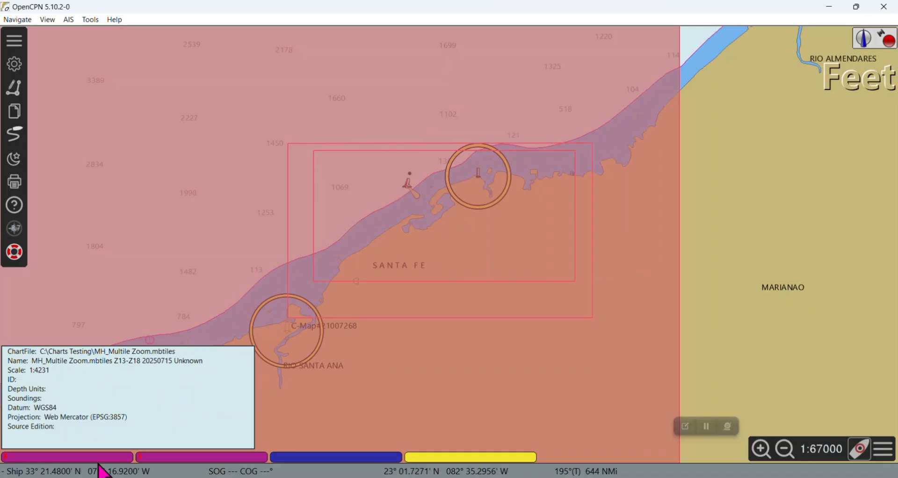
{"action": "mouse_move", "coordinate": [169, 461]}
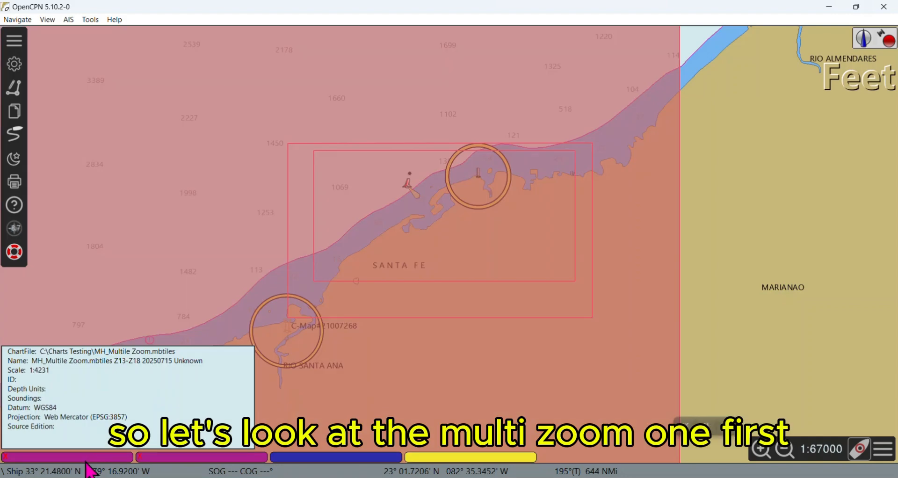
{"action": "left_click", "coordinate": [87, 462]}
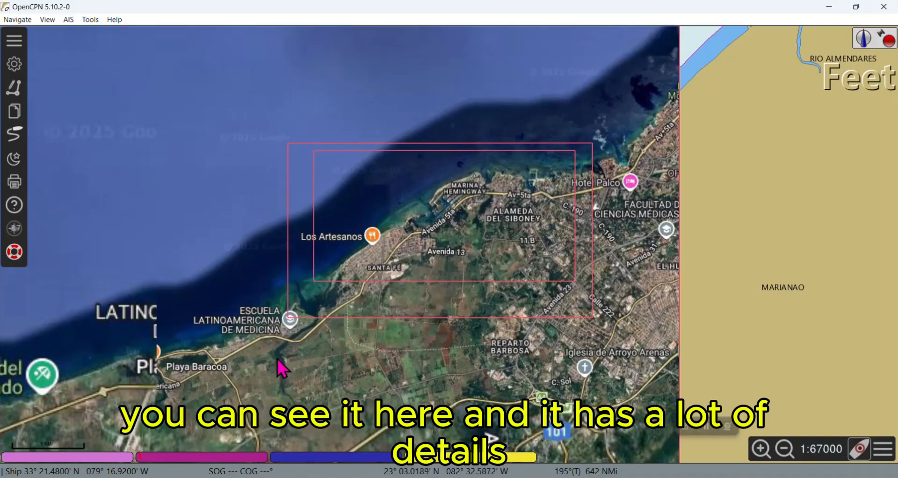
{"action": "scroll", "coordinate": [277, 358], "scroll_direction": "up", "scroll_amount": 2}
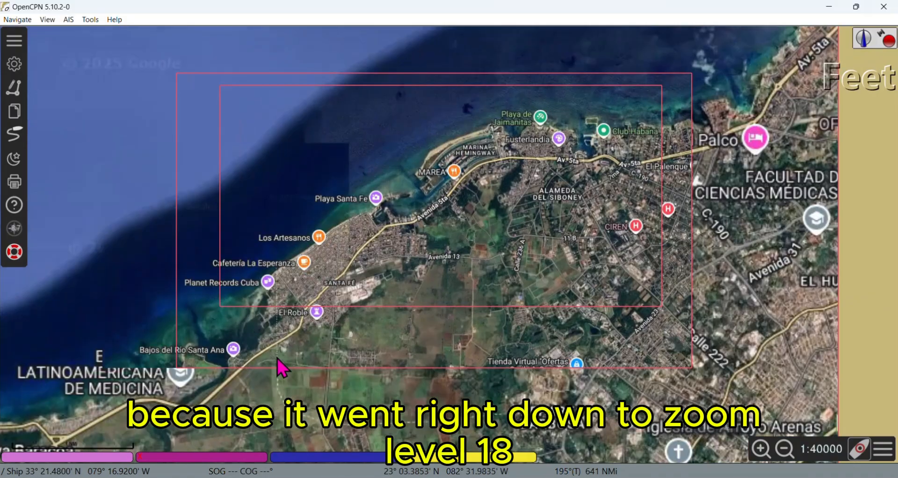
{"action": "scroll", "coordinate": [277, 358], "scroll_direction": "up", "scroll_amount": 1}
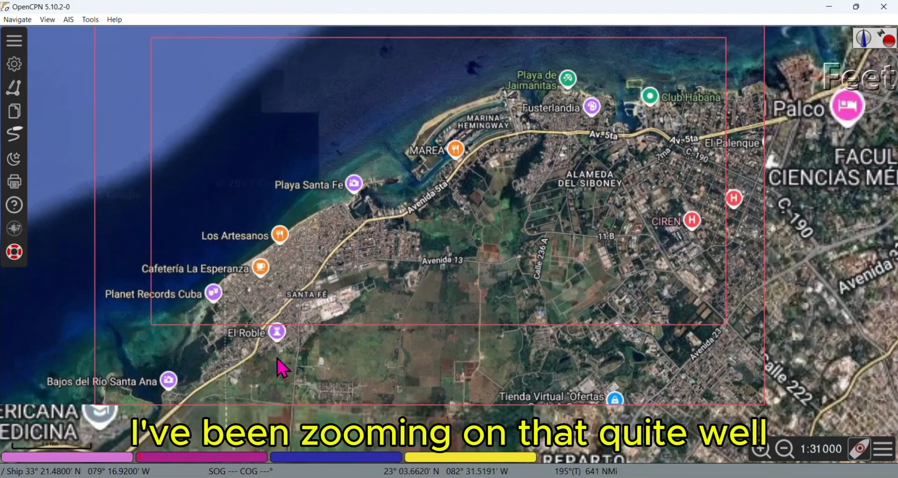
{"action": "scroll", "coordinate": [277, 359], "scroll_direction": "down", "scroll_amount": 2}
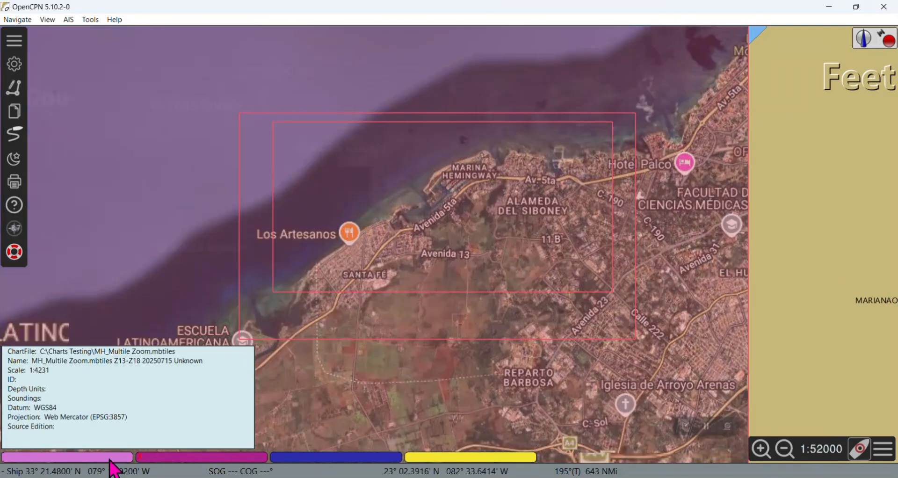
- Hide the multi-zoom chart, display Marina Hemingway.mbtiles, and examine its detail at different scales
{"action": "left_click", "coordinate": [113, 459]}
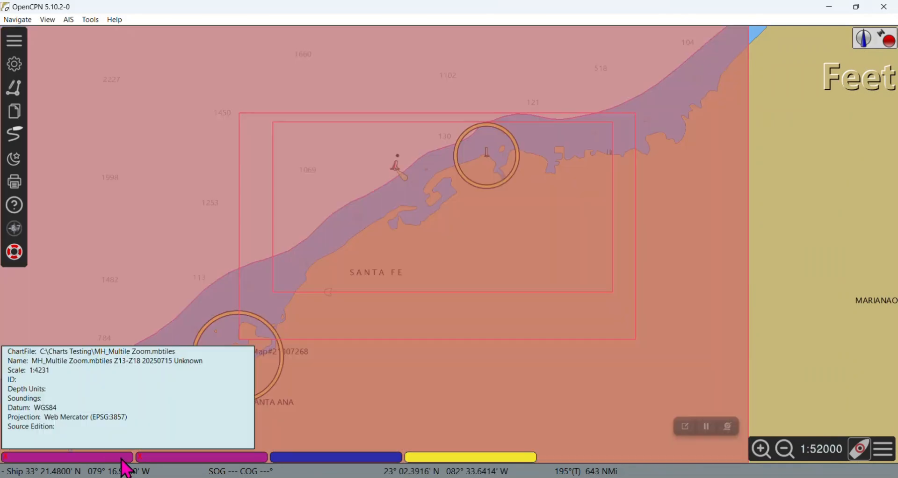
{"action": "left_click", "coordinate": [181, 458]}
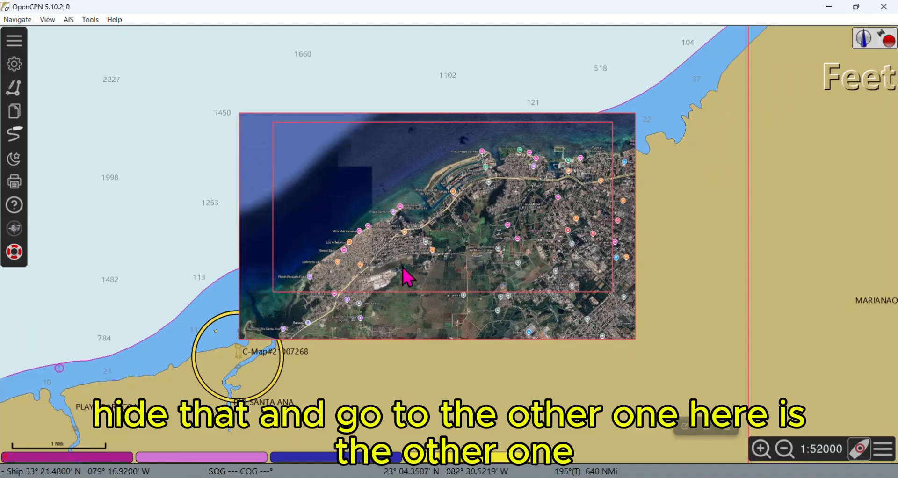
{"action": "scroll", "coordinate": [403, 268], "scroll_direction": "up", "scroll_amount": 2}
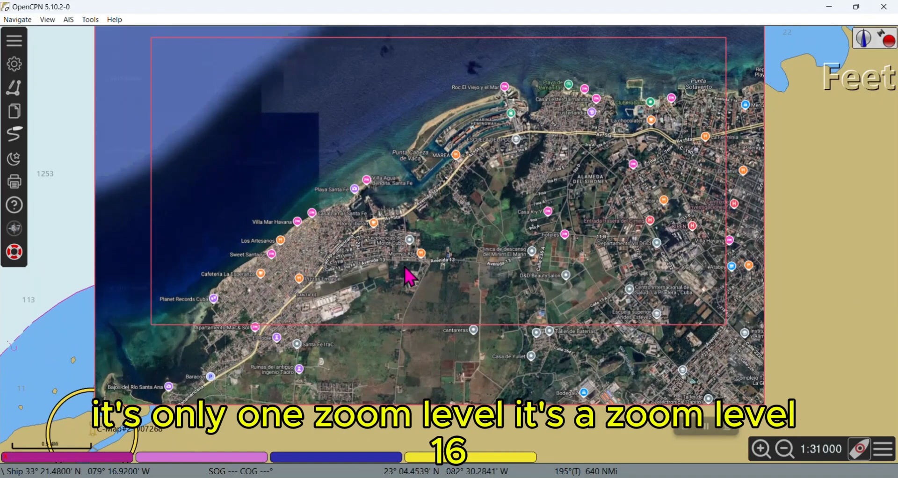
{"action": "scroll", "coordinate": [406, 276], "scroll_direction": "up", "scroll_amount": 1}
{"action": "scroll", "coordinate": [410, 277], "scroll_direction": "down", "scroll_amount": 2}
{"action": "scroll", "coordinate": [409, 277], "scroll_direction": "up", "scroll_amount": 2}
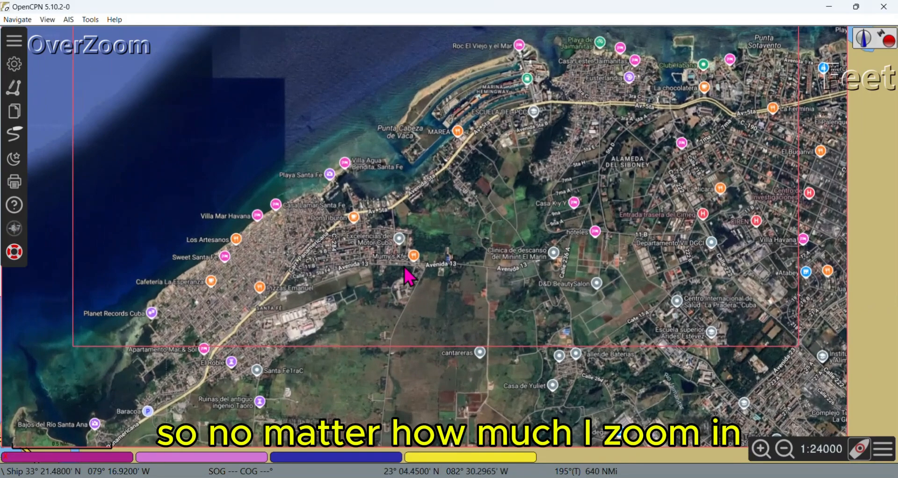
{"action": "scroll", "coordinate": [408, 275], "scroll_direction": "down", "scroll_amount": 1}
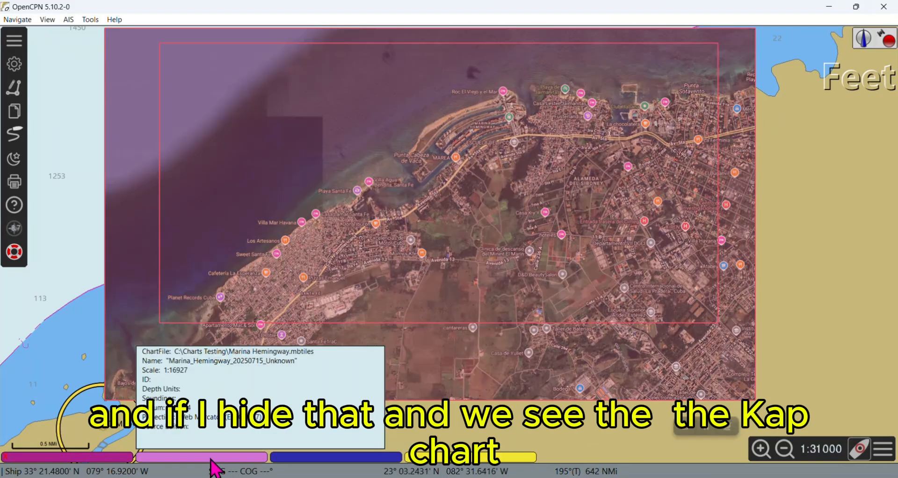
- Replace the displayed single-zoom Mbtiles chart with the Marina Hemingway Kap chart, and return to the PowerPoint topic list
{"action": "left_click", "coordinate": [210, 458]}
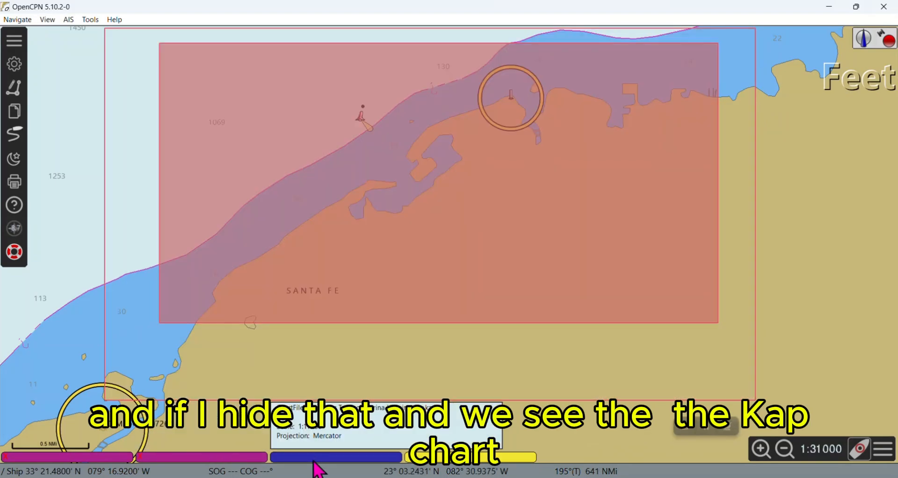
{"action": "left_click", "coordinate": [313, 459]}
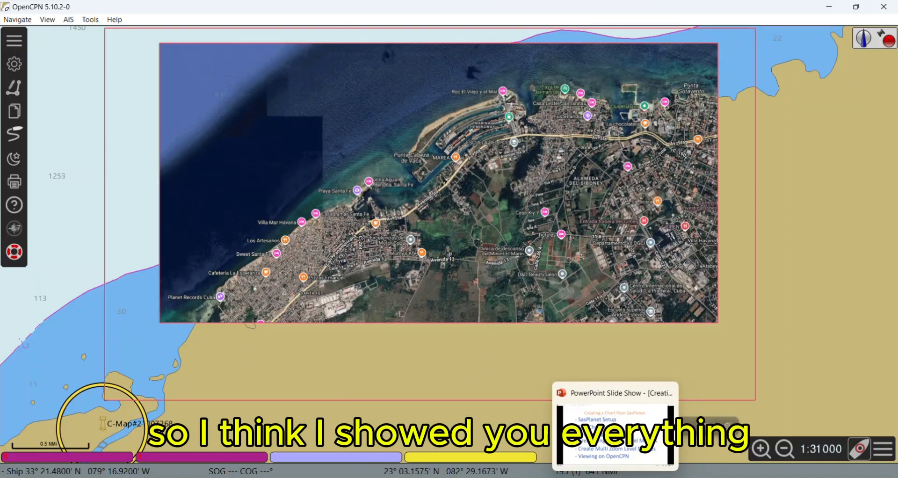
{"action": "left_click", "coordinate": [617, 477]}
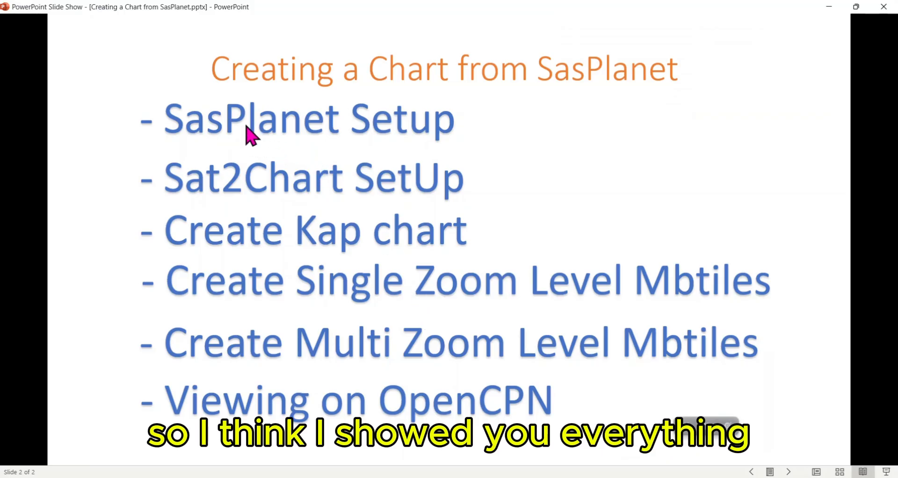